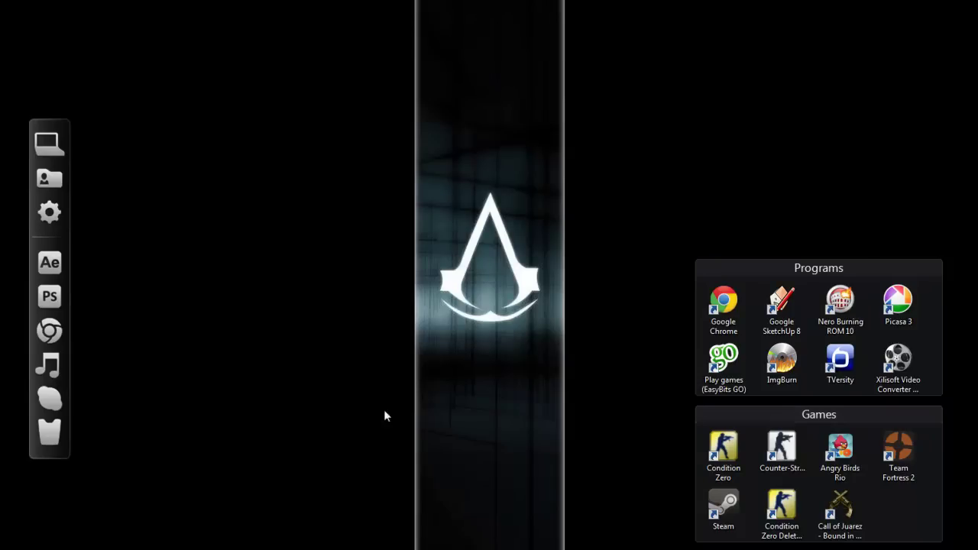
- Switch to Photoshop and collapse the Date/time layer group in Security Camera.psd
click(252, 544)
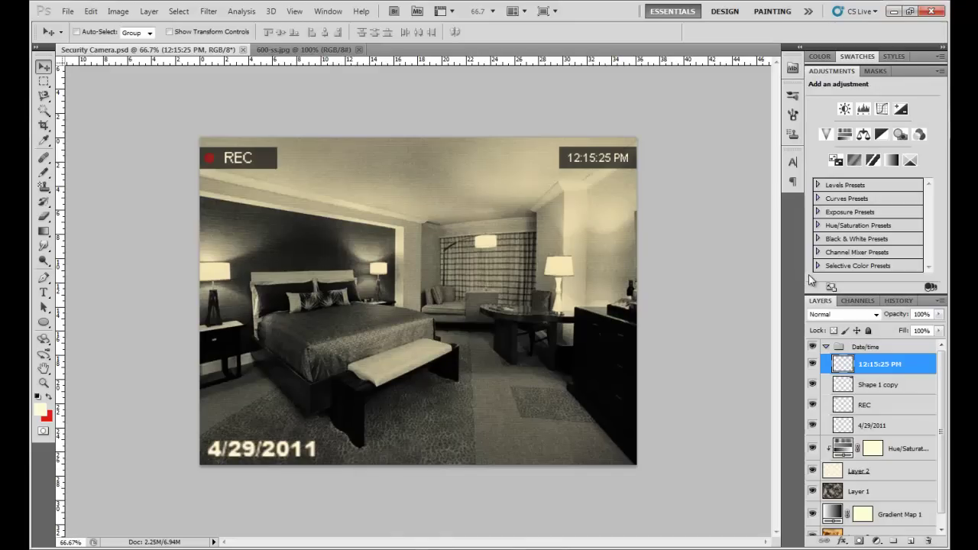
click(827, 348)
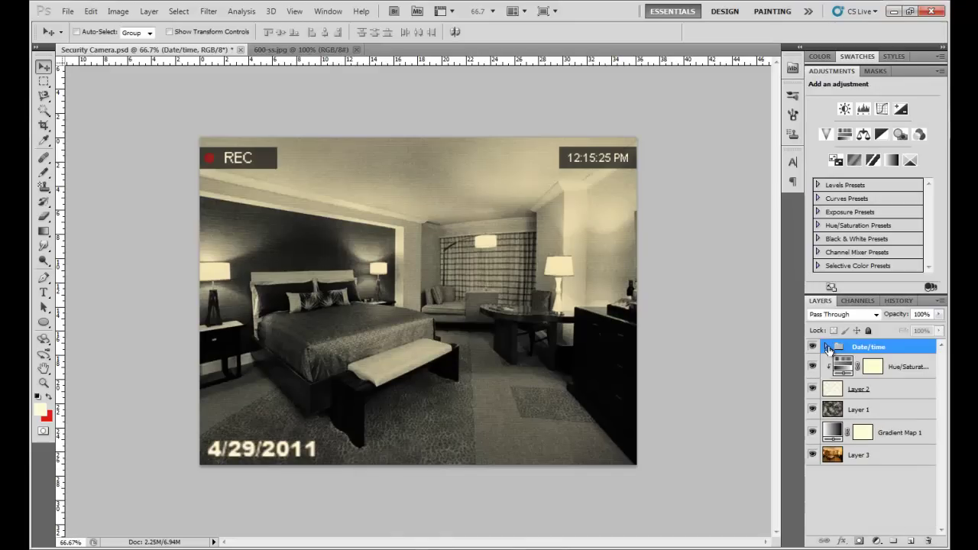
mouse_move(812, 348)
mouse_down()
mouse_move(813, 432)
mouse_move(813, 347)
mouse_up()
click(940, 509)
- Start a custom Lens Correction on the 600-ss.jpg bedroom photo and set Remove Distortion to -27
click(327, 51)
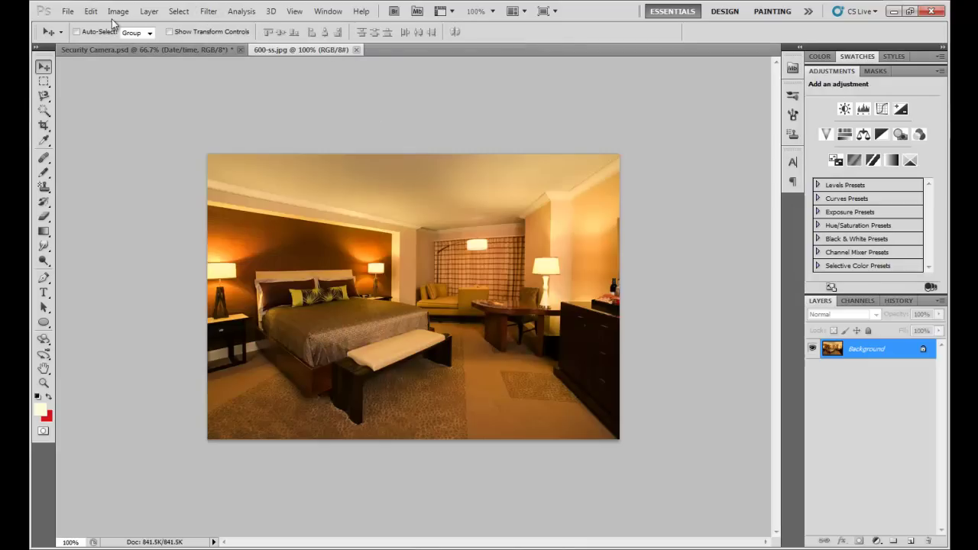
click(181, 12)
click(477, 93)
click(220, 12)
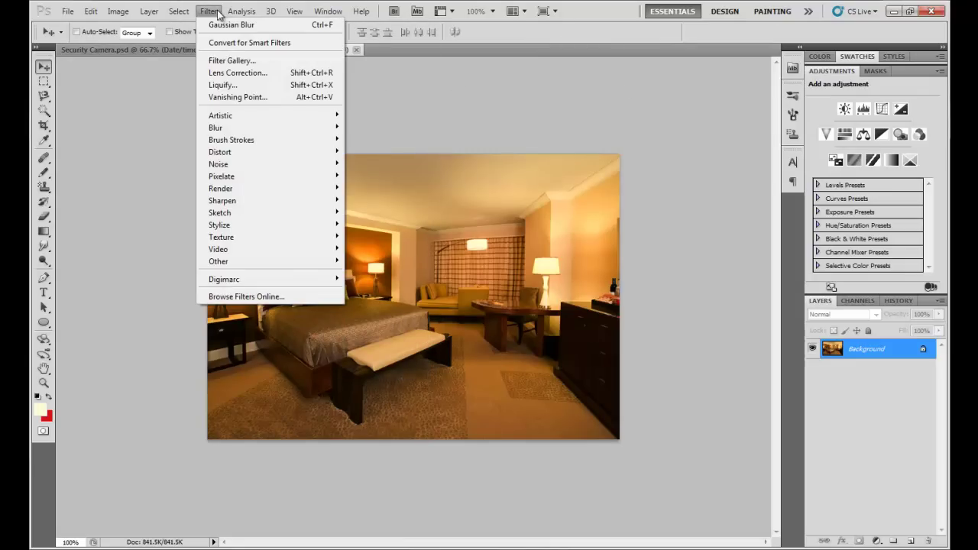
click(241, 74)
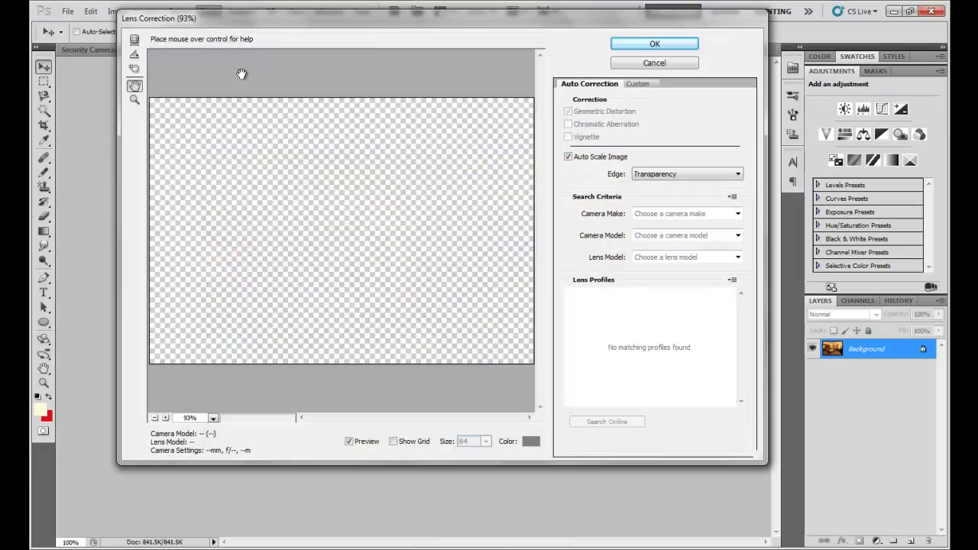
drag(453, 24, 689, 51)
drag(866, 48, 730, 29)
click(745, 108)
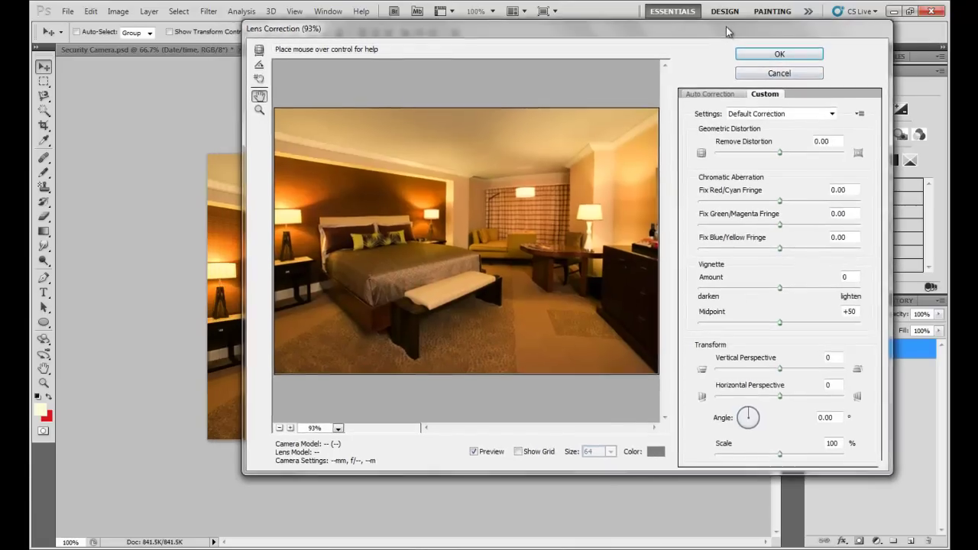
double_click(823, 140)
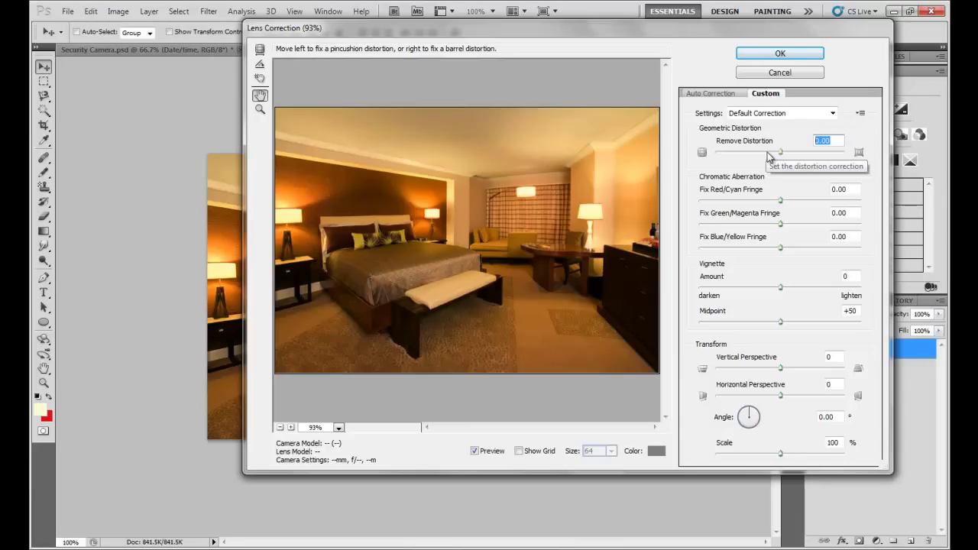
text(-27)
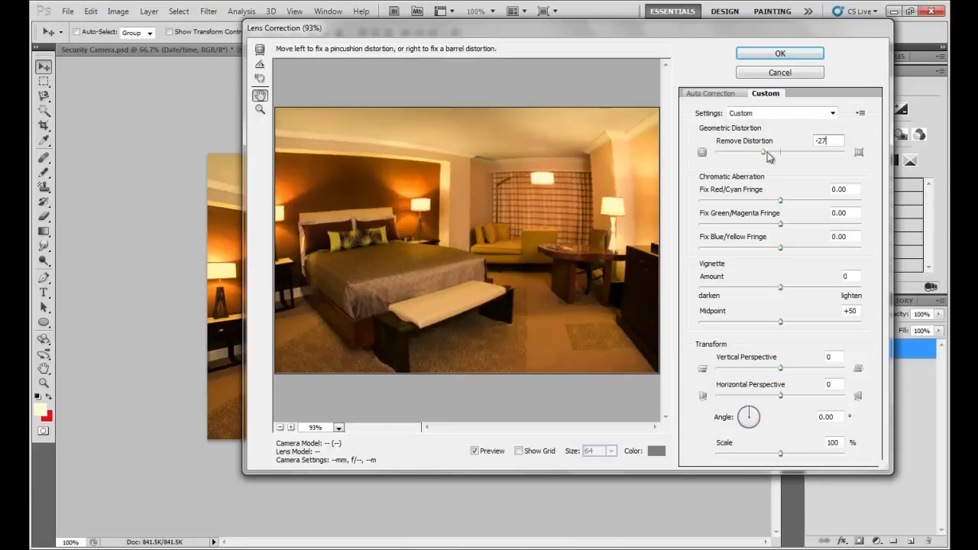
- Set the chromatic aberration correction to -100 for the Red/Cyan fringe and -67 for the Blue/Yellow fringe
click(833, 188)
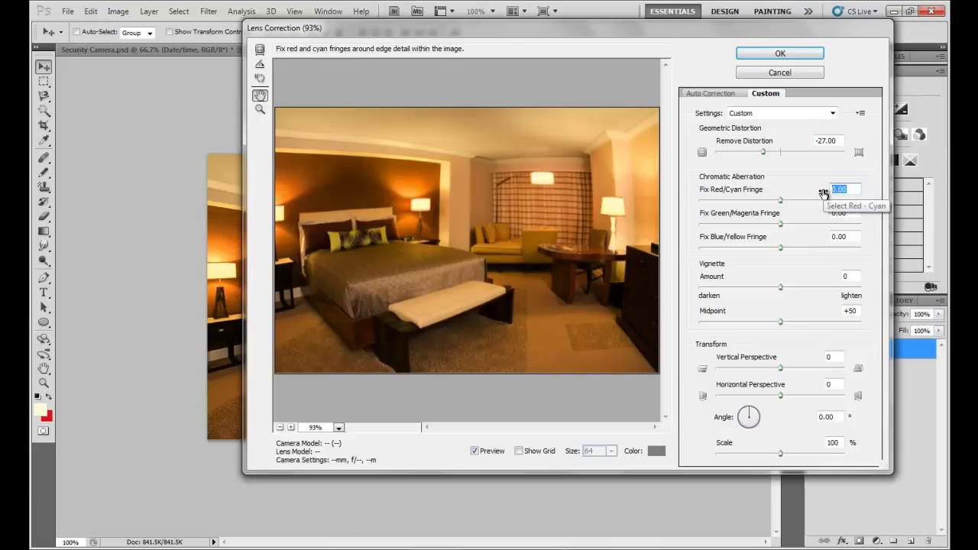
drag(781, 200, 696, 210)
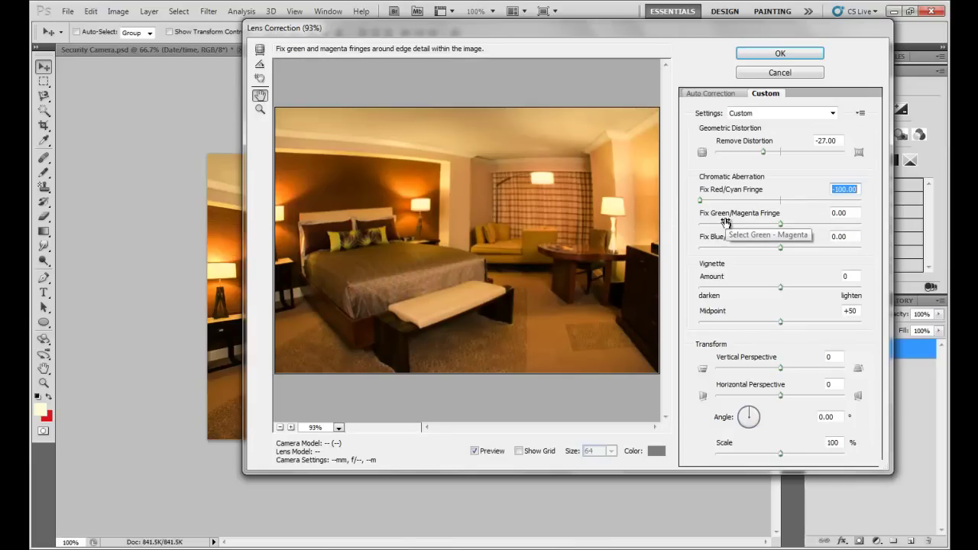
drag(781, 248, 727, 254)
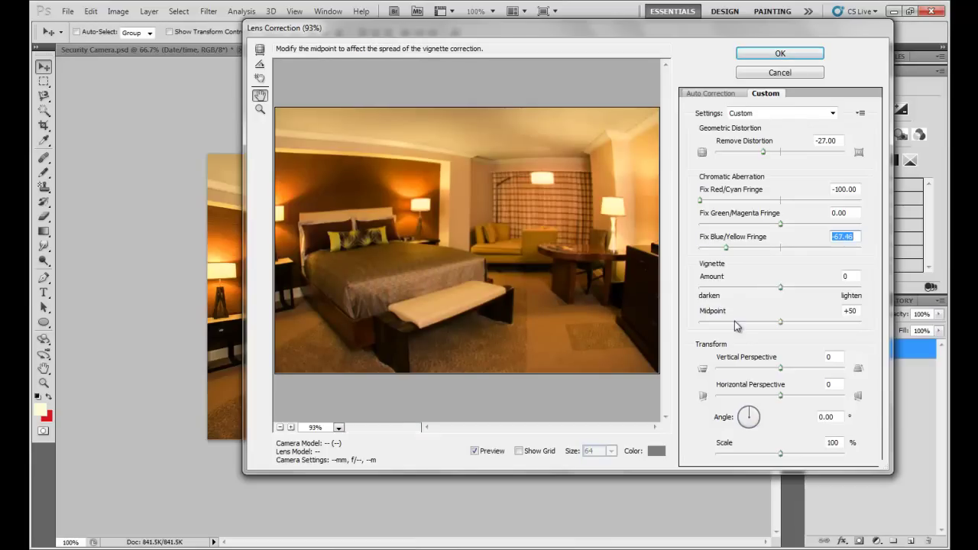
drag(856, 238, 845, 239)
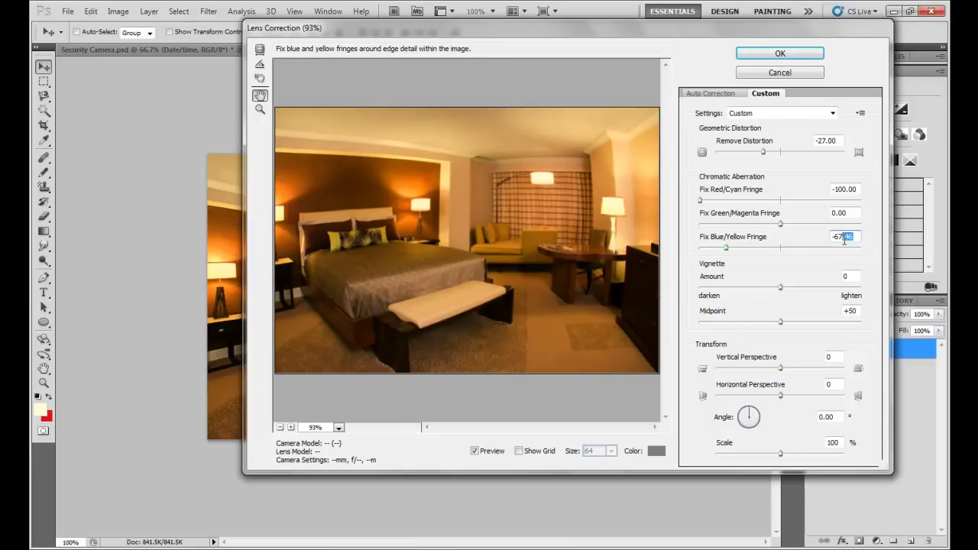
key(BackSpace)
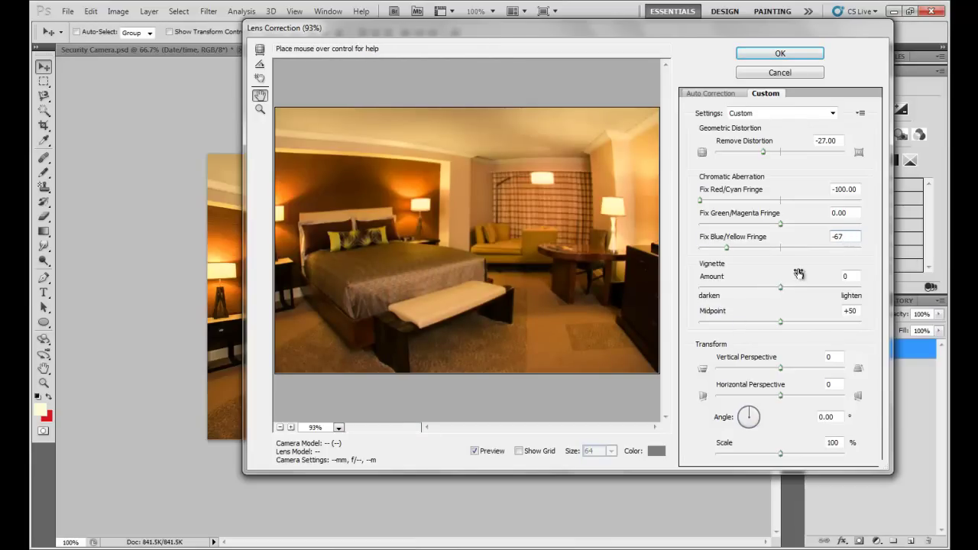
- Set the vignette amount to -100 and its midpoint to +69, and apply the lens correction
click(851, 277)
key(Down)
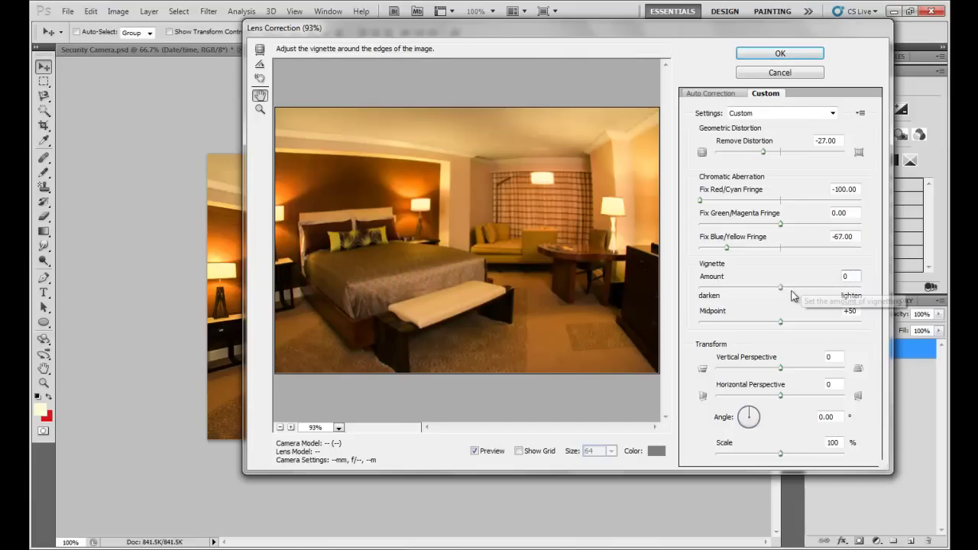
text(-100)
key(Return)
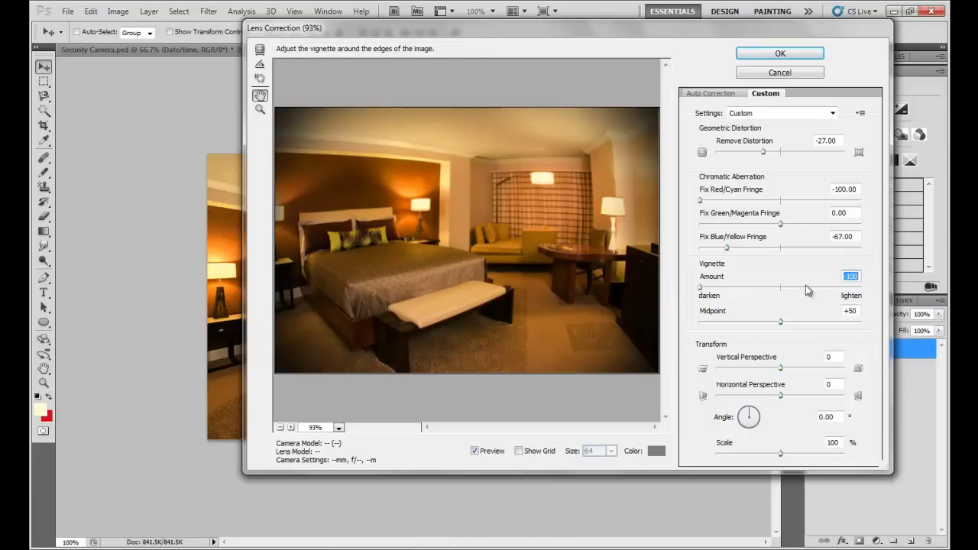
click(855, 311)
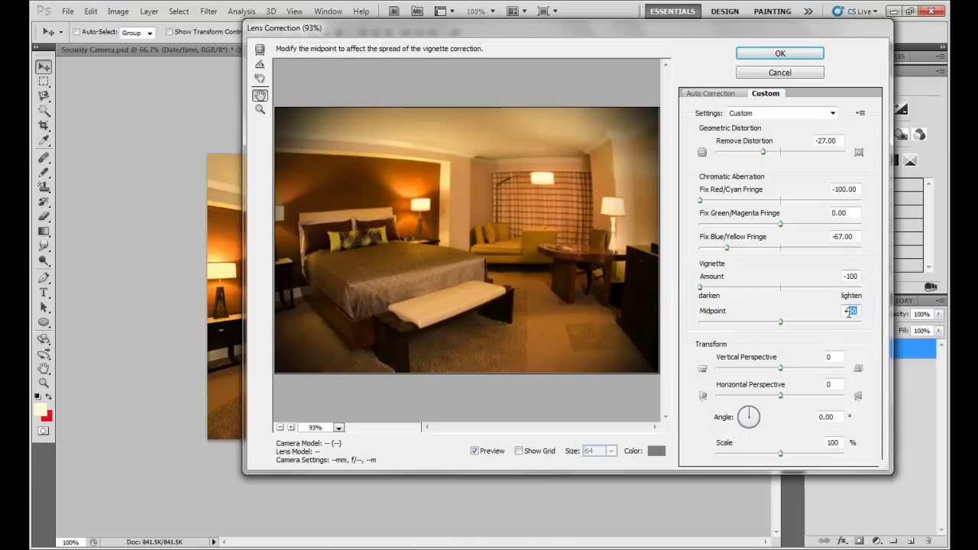
text(+69)
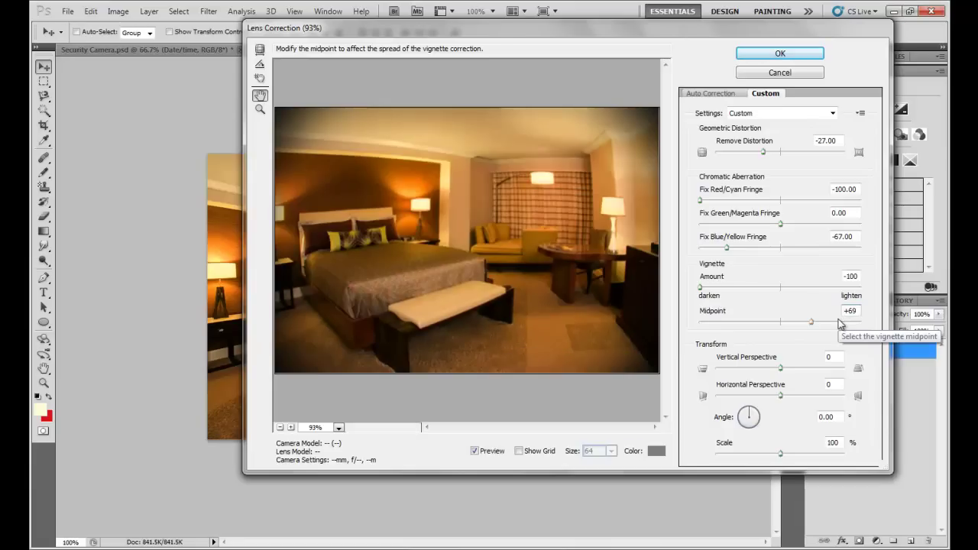
click(776, 54)
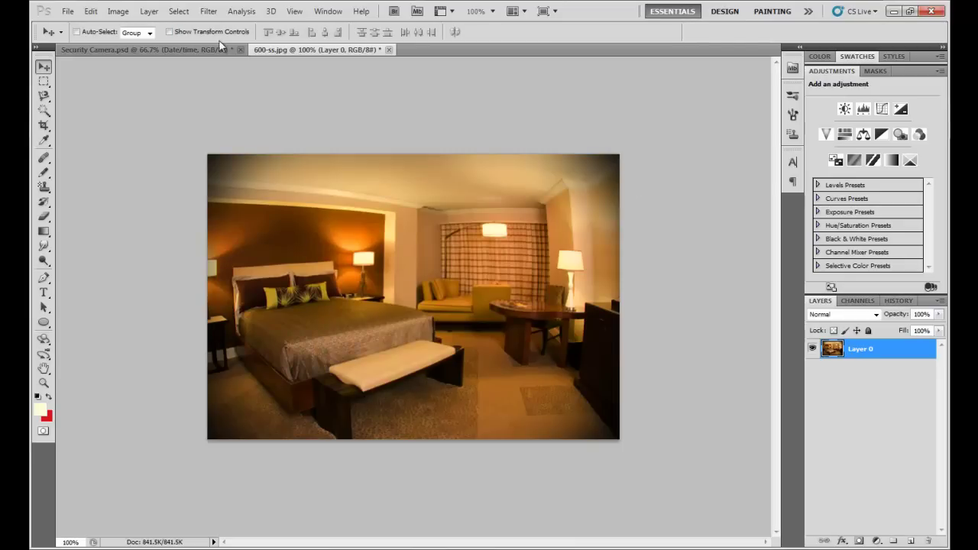
click(145, 50)
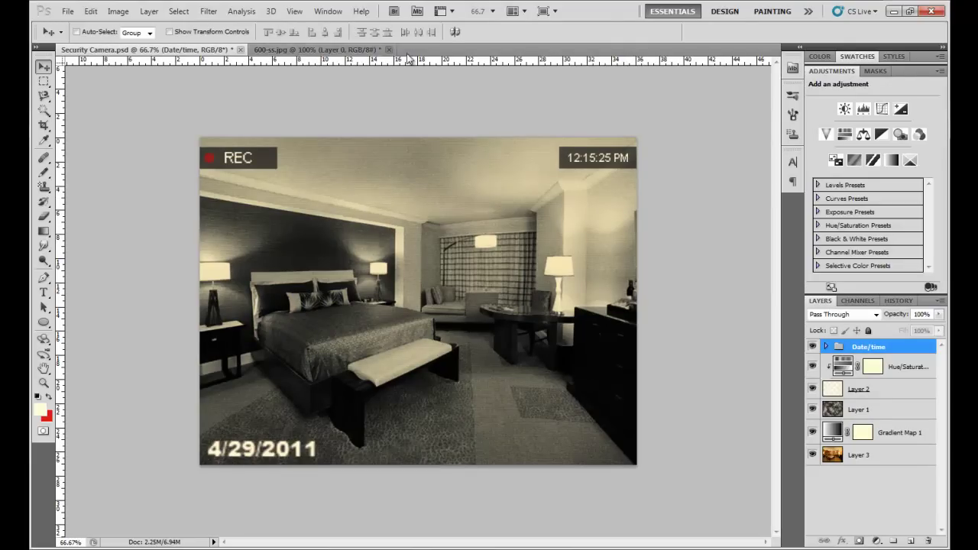
click(301, 52)
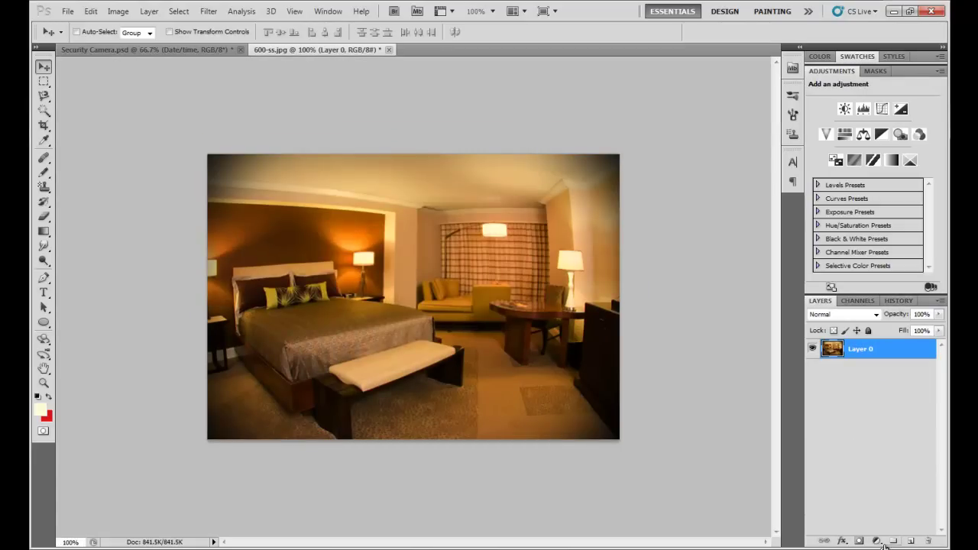
click(150, 11)
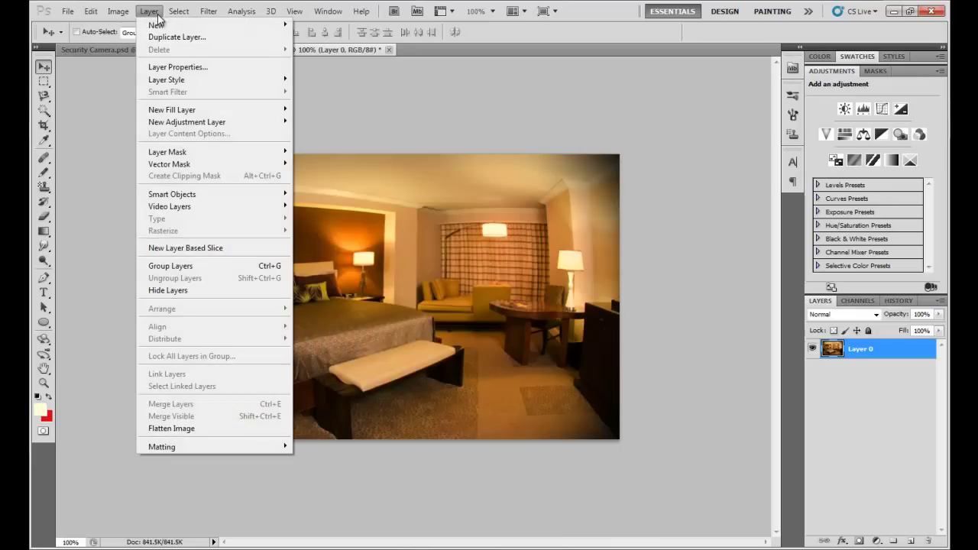
click(157, 16)
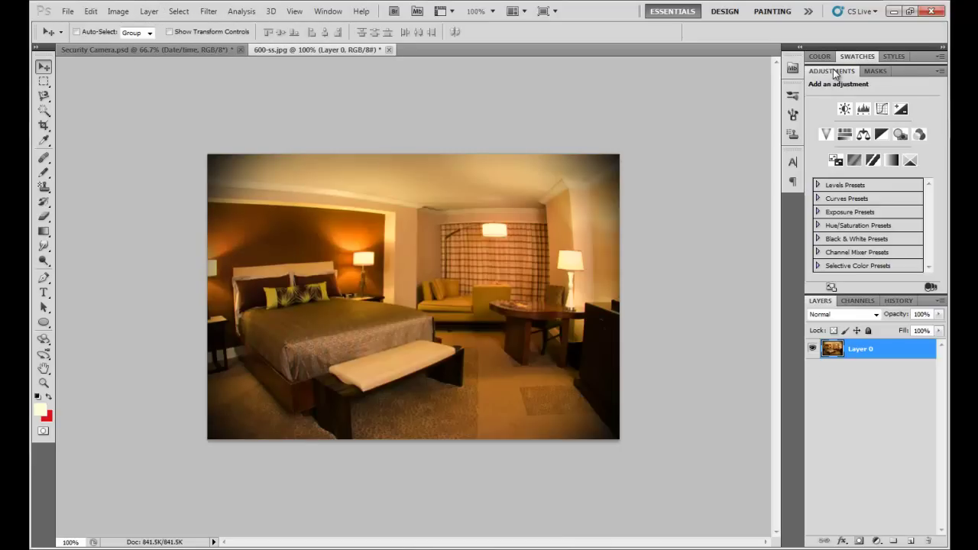
click(327, 12)
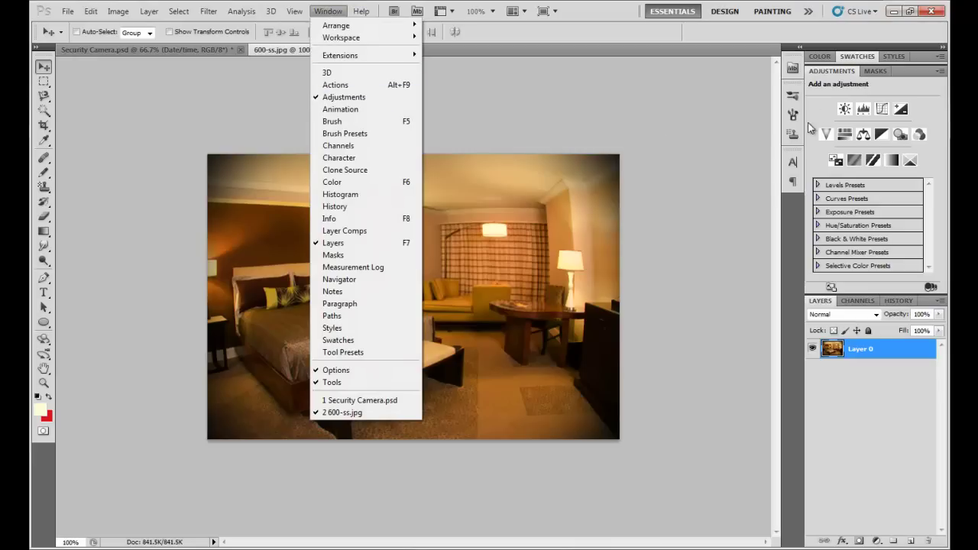
click(826, 98)
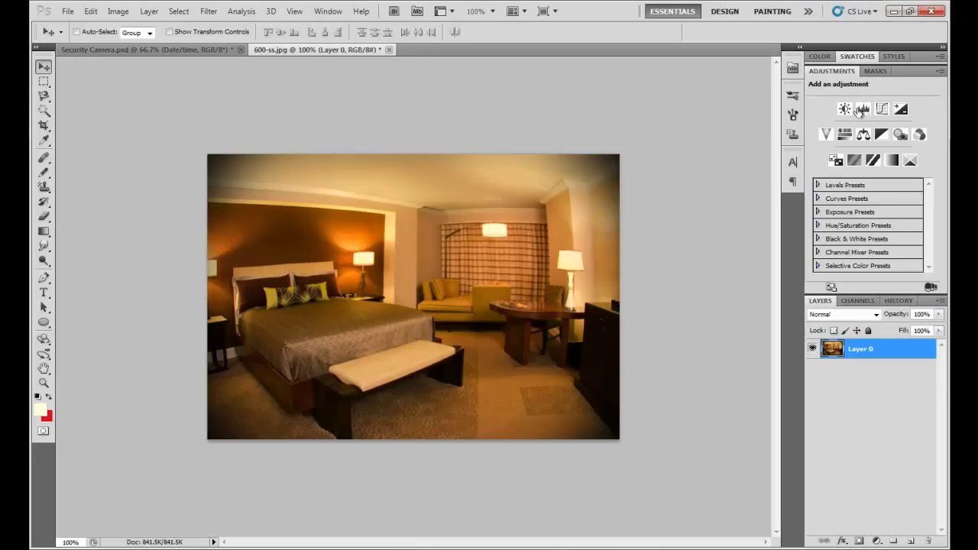
- Add a Gradient Map adjustment layer above the room photo and give it the Black, White gradient preset
click(892, 163)
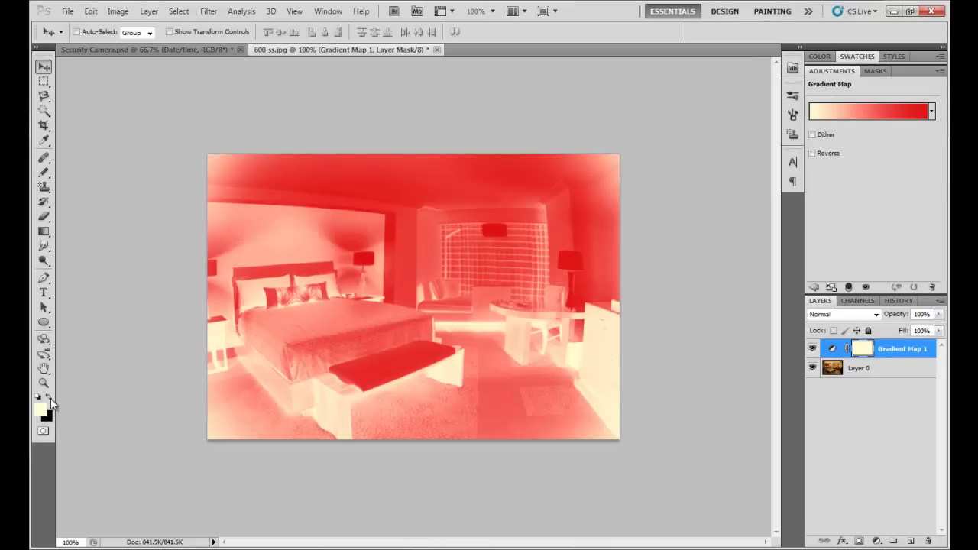
click(861, 113)
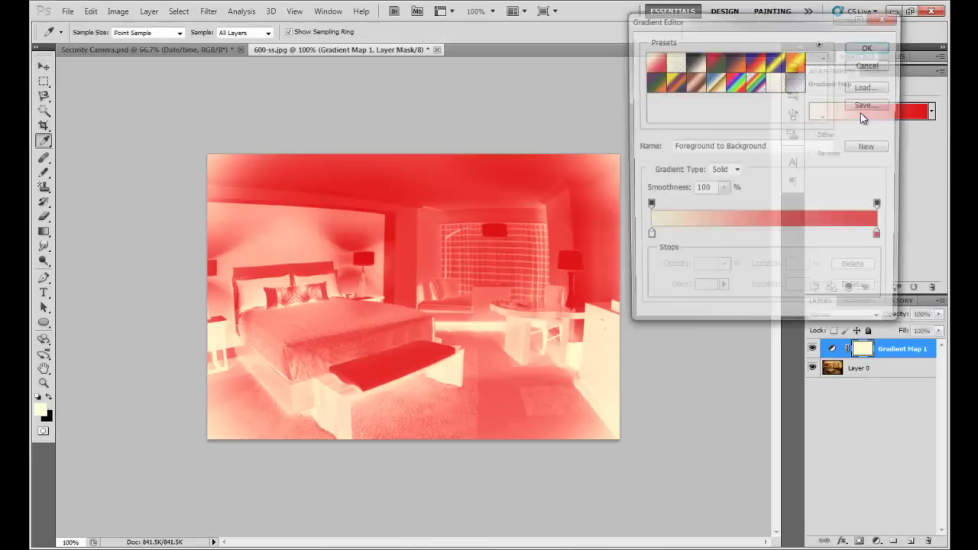
click(694, 61)
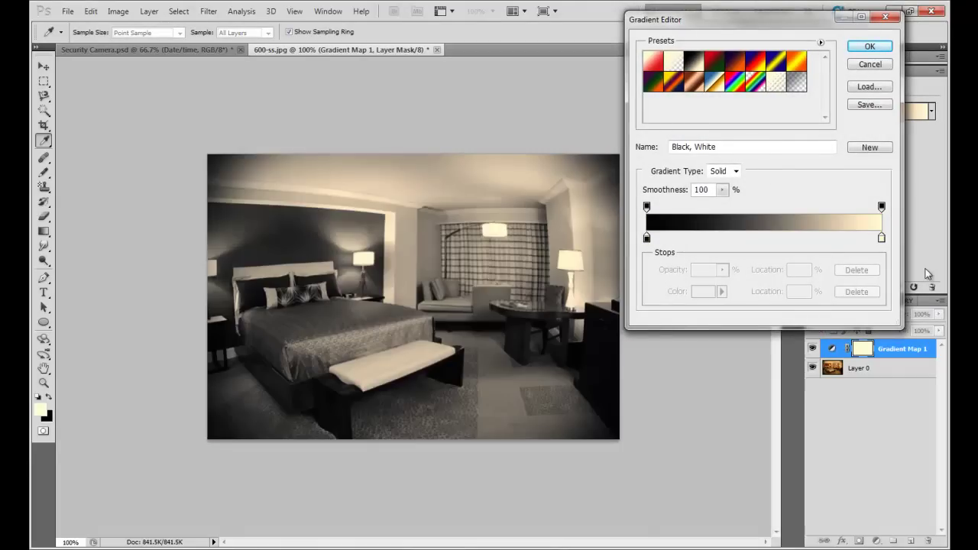
- Change the gradient map's white end stop to colour eef3e7 and accept the edited gradient
click(881, 238)
double_click(881, 238)
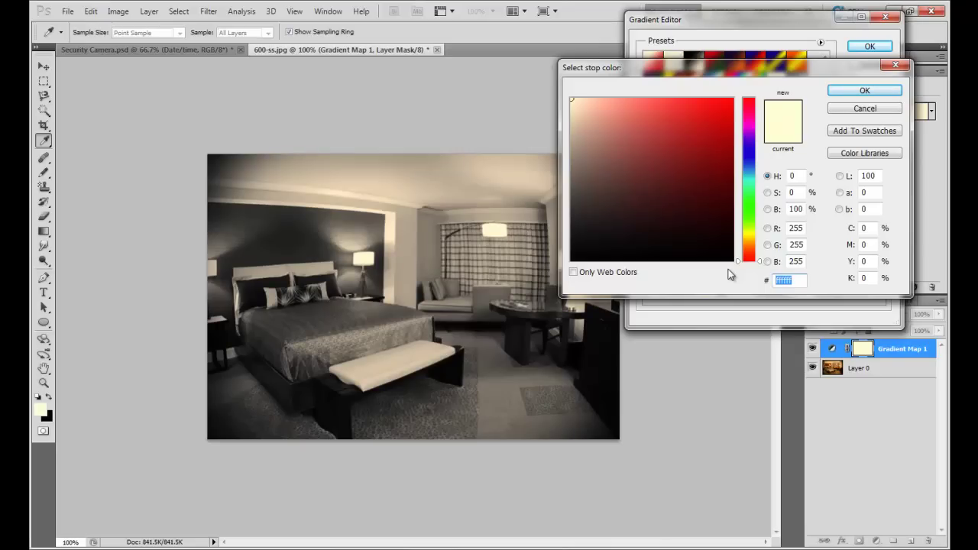
text(eef)
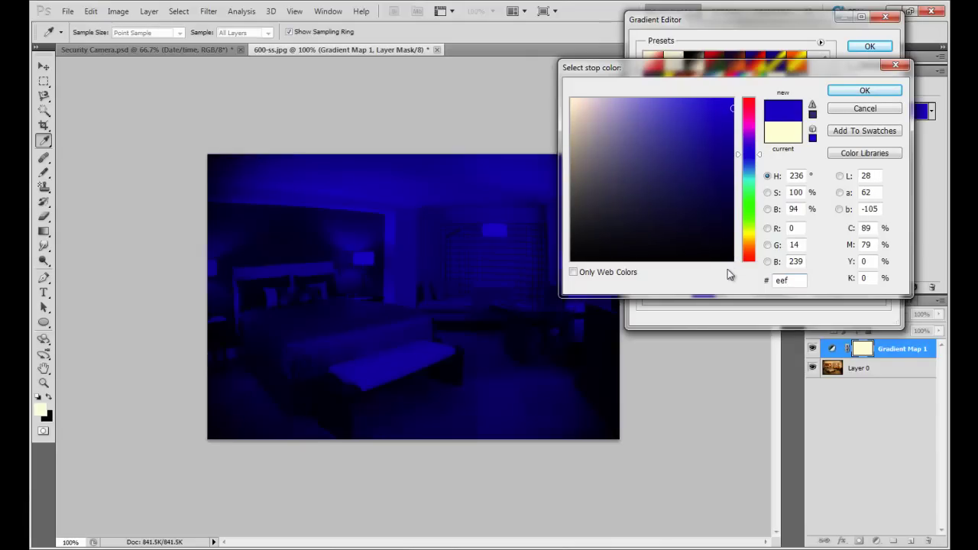
text(3e7)
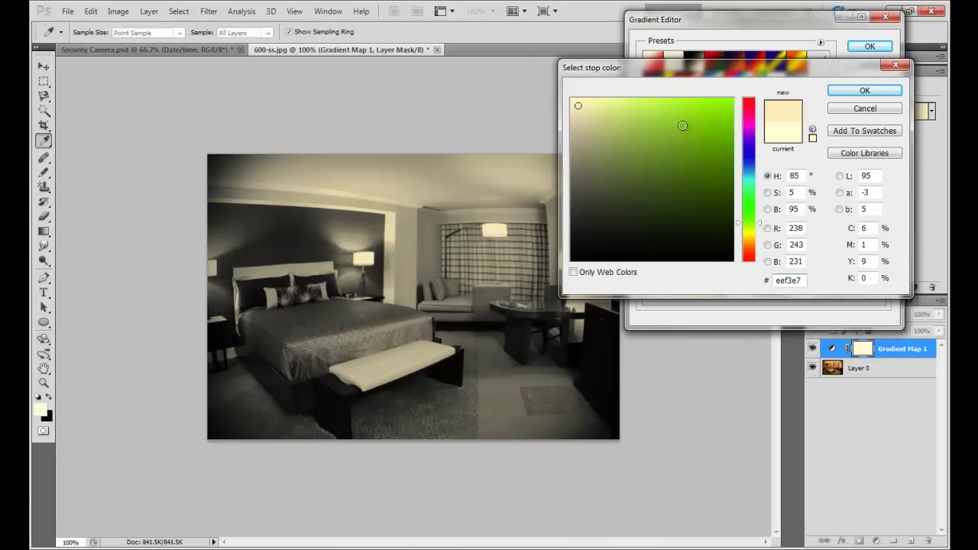
click(850, 93)
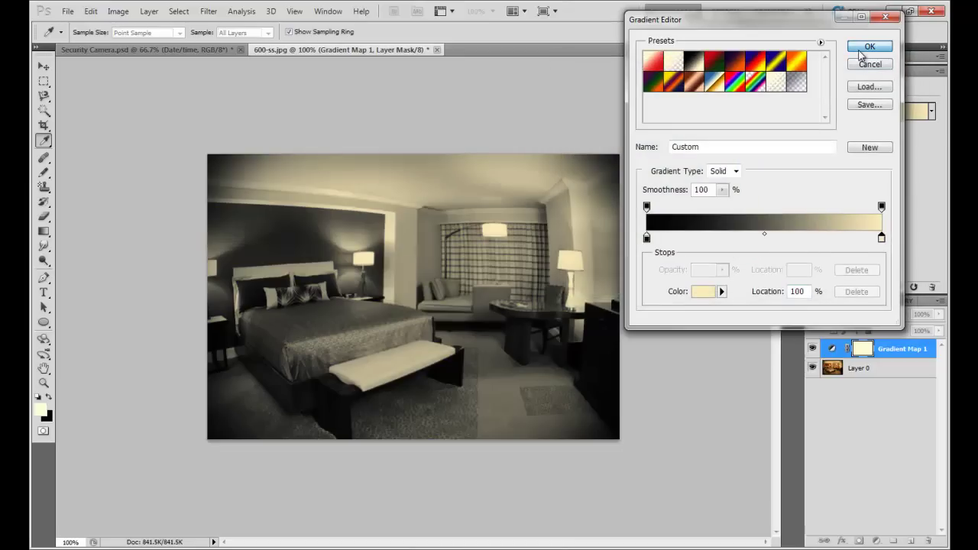
click(869, 47)
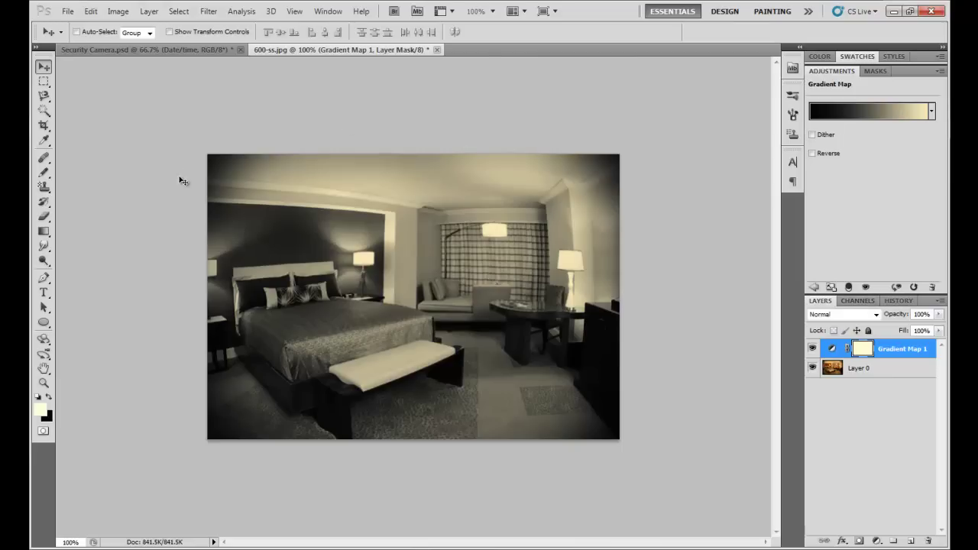
- Add a new empty layer above the gradient map and reset the foreground and background colours to their defaults
click(912, 541)
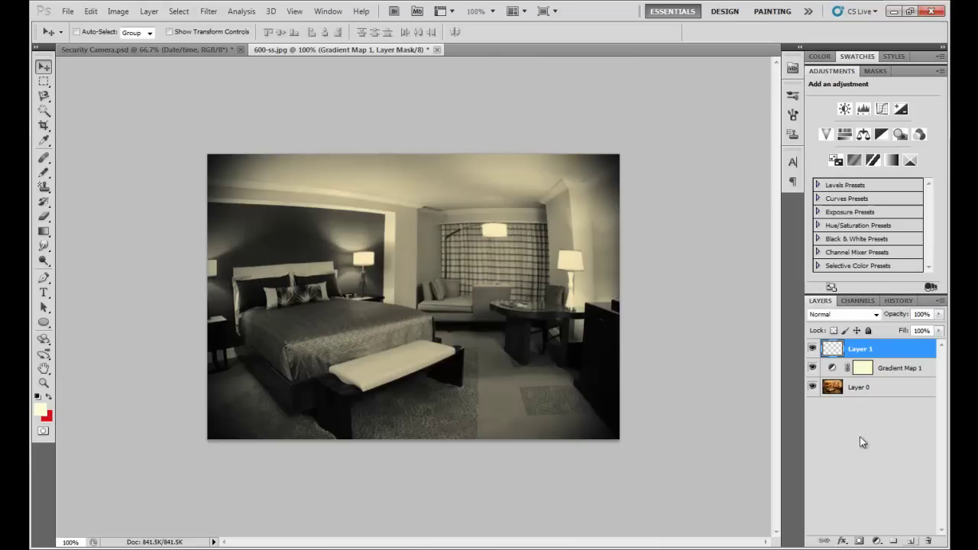
double_click(859, 350)
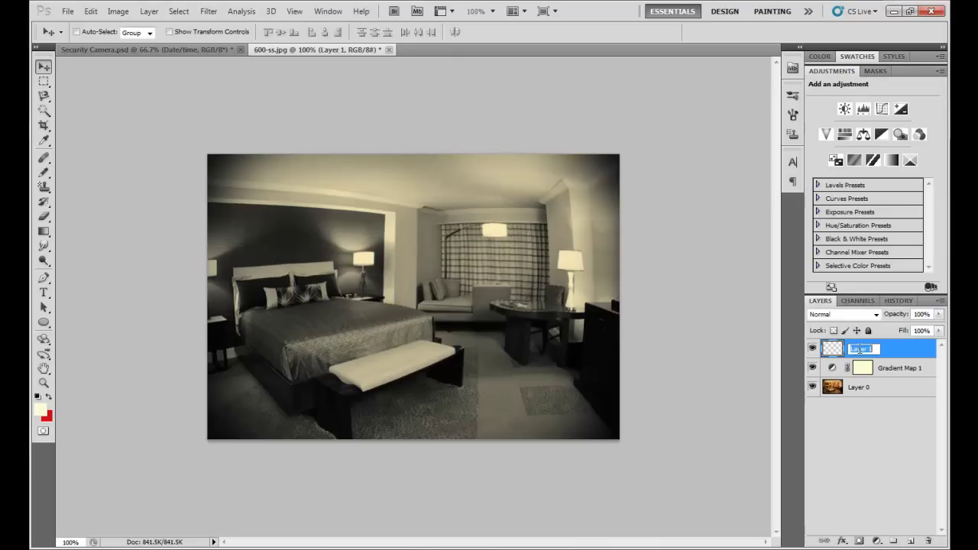
click(883, 351)
key(d)
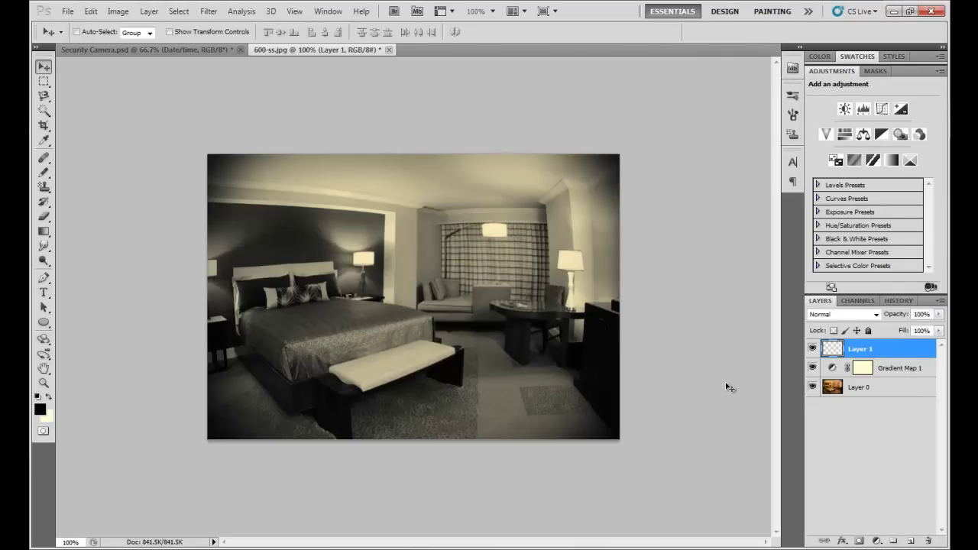
- Pick a muted red foreground and a blue background colour, and reset both to the default colours
click(41, 409)
click(703, 192)
click(634, 135)
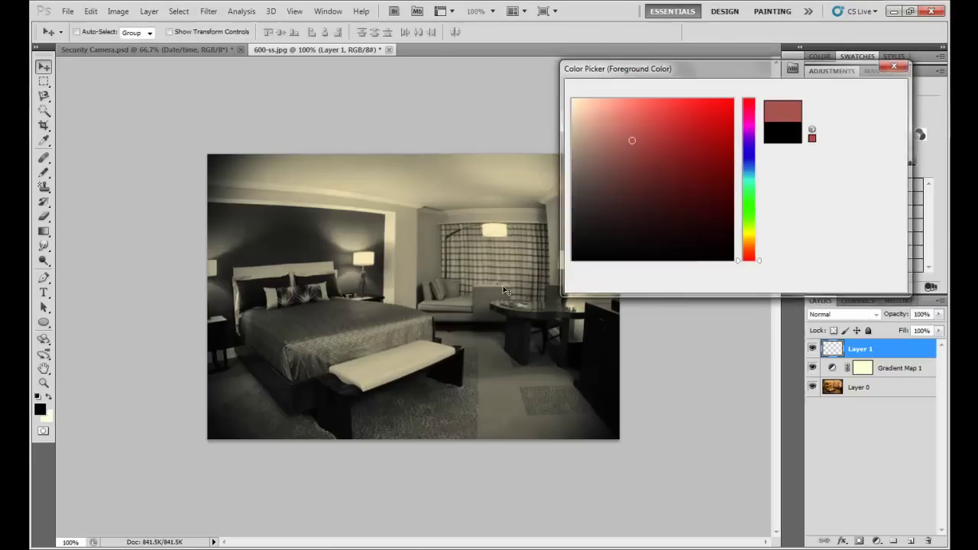
key(Return)
click(47, 416)
click(745, 152)
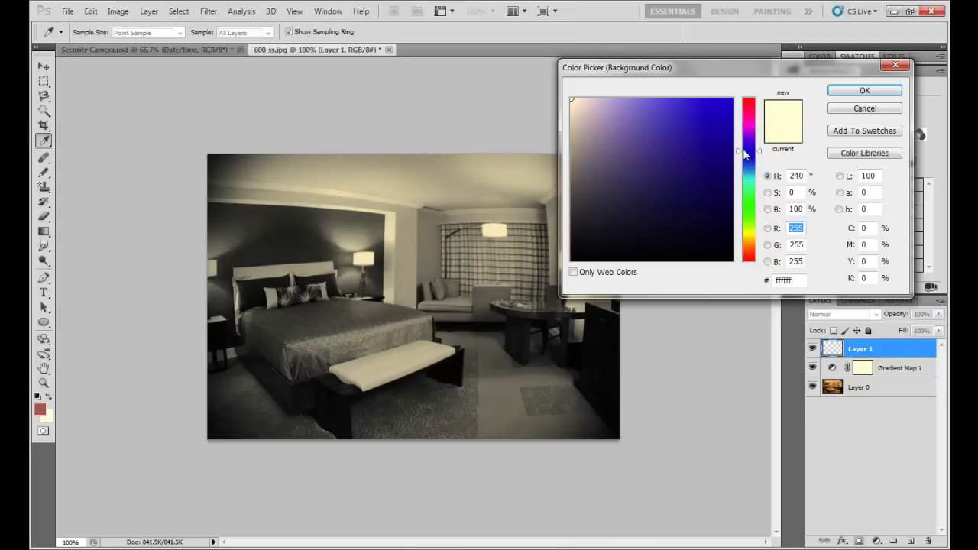
click(700, 167)
key(Return)
key(v)
click(38, 397)
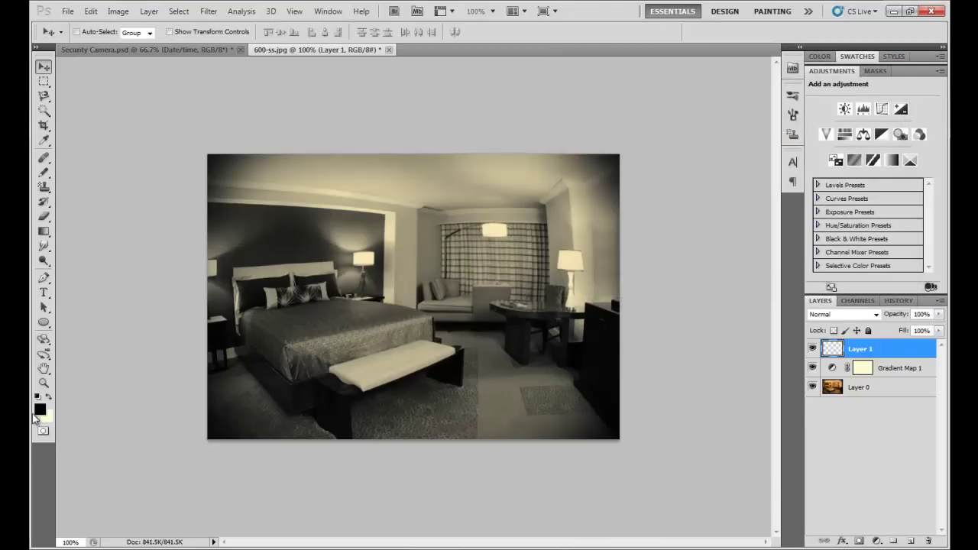
- Fill the empty layer above the gradient map with the Clouds render filter
click(208, 11)
mouse_move(233, 191)
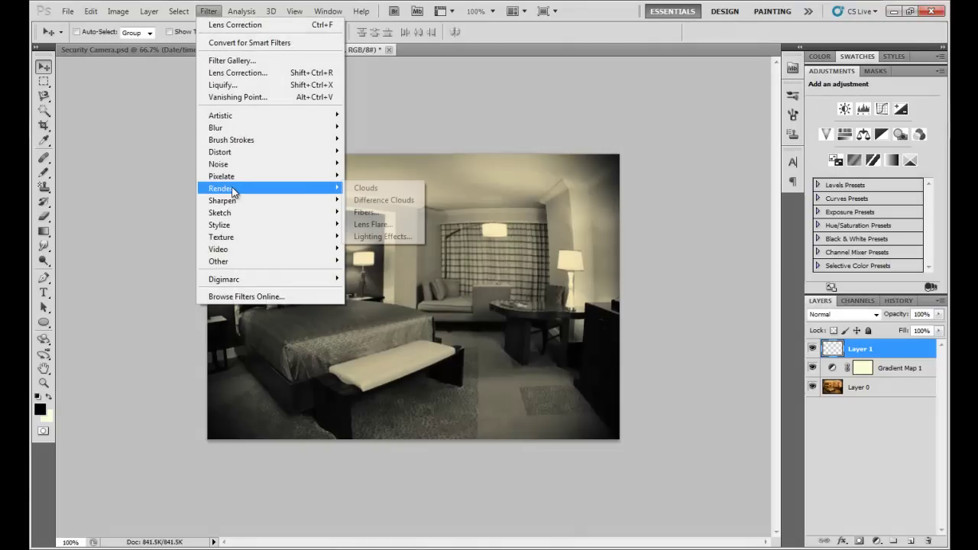
click(386, 189)
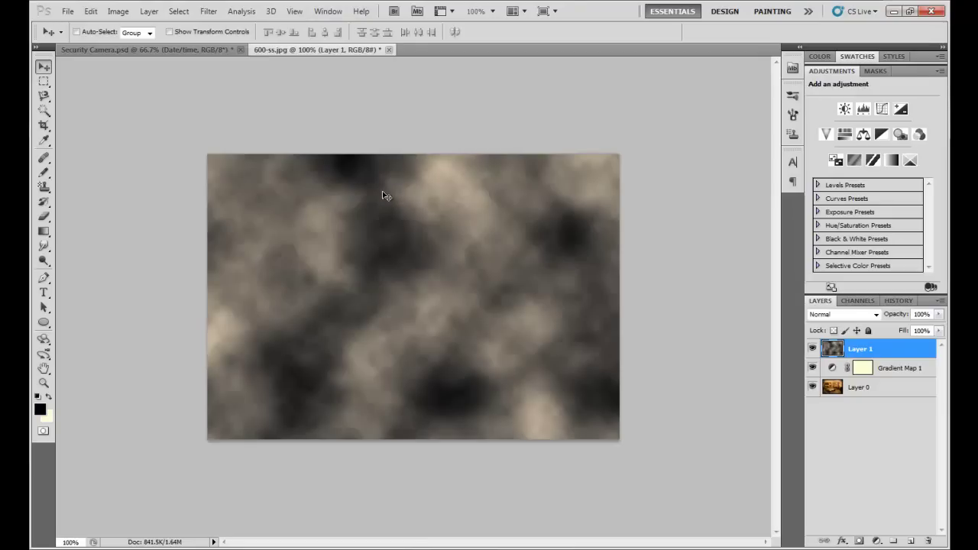
- Reapply the Clouds filter repeatedly to regenerate the random cloud pattern on Layer 1
key(ctrl+f)
key(ctrl+f)
key(ctrl+f)
key(ctrl+f)
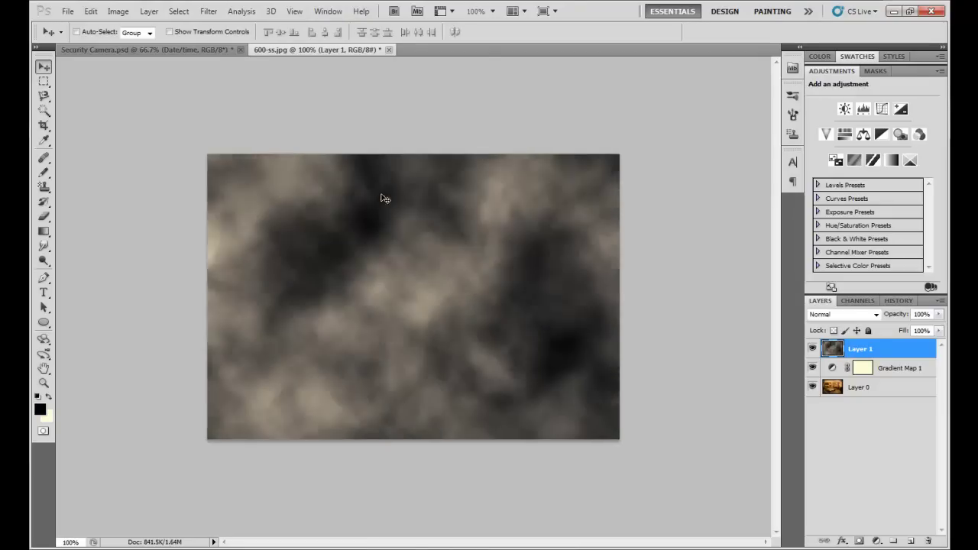
key(ctrl+f)
key(ctrl+f)
key(ctrl+f)
key(ctrl+f)
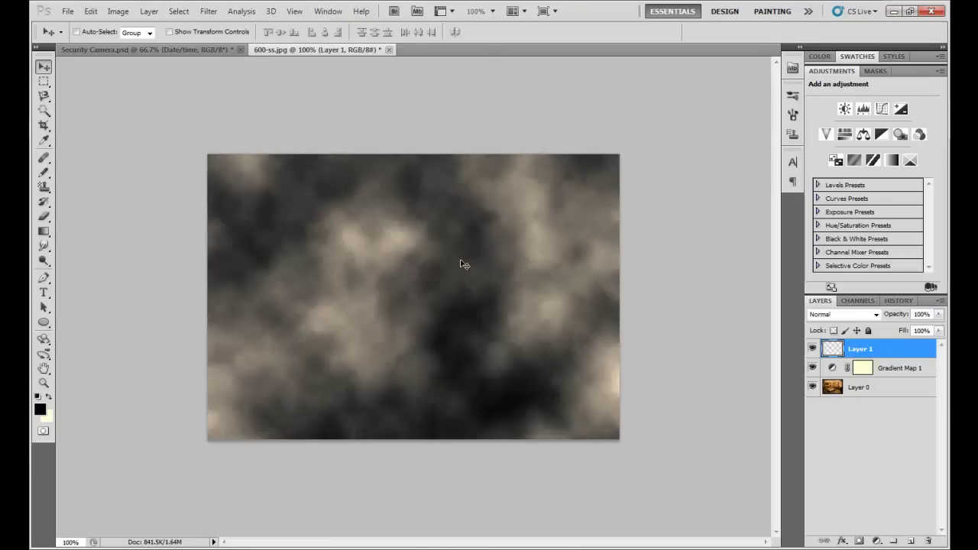
key(ctrl+f)
key(ctrl+f)
key(ctrl+f)
key(ctrl+f)
key(ctrl+f)
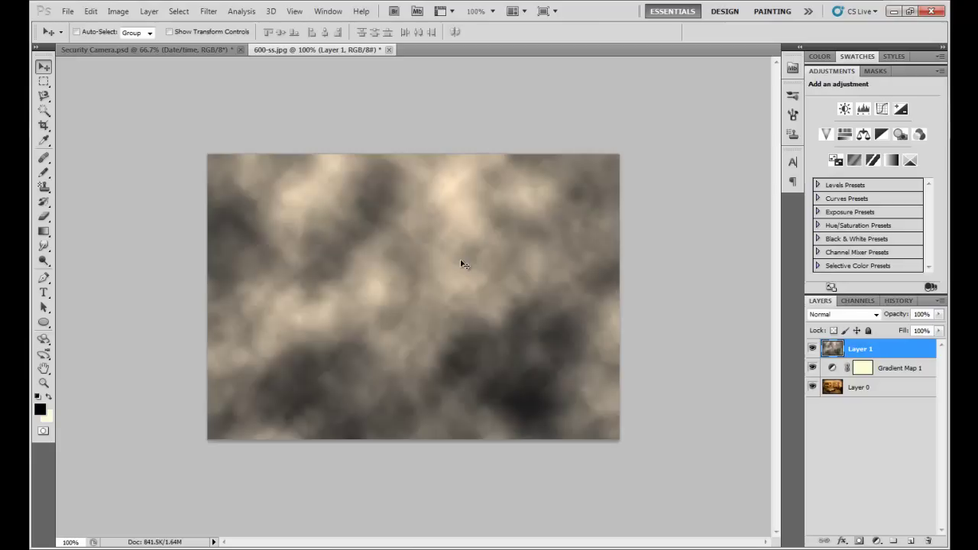
- Apply the Mezzotint pixelate filter with the Fine Dots type to the clouds layer
click(207, 12)
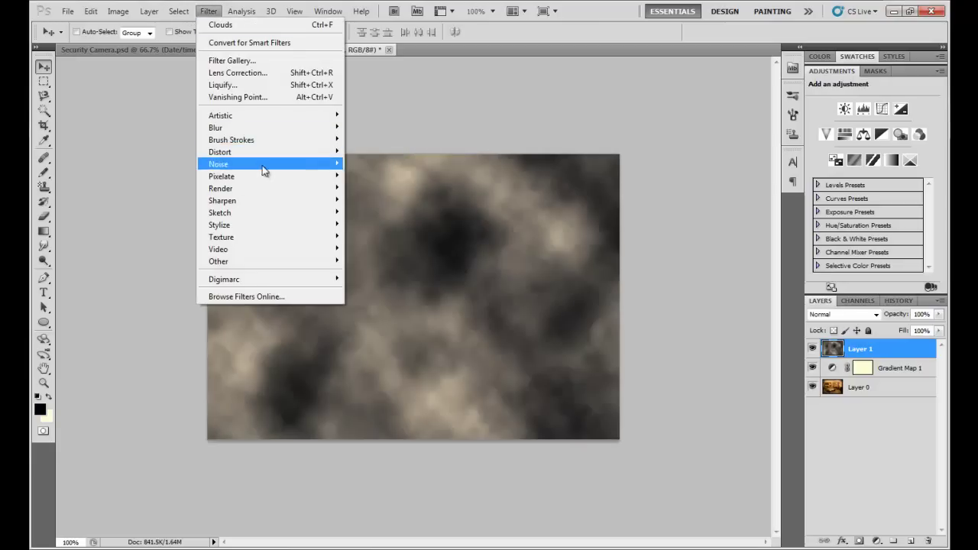
mouse_move(275, 178)
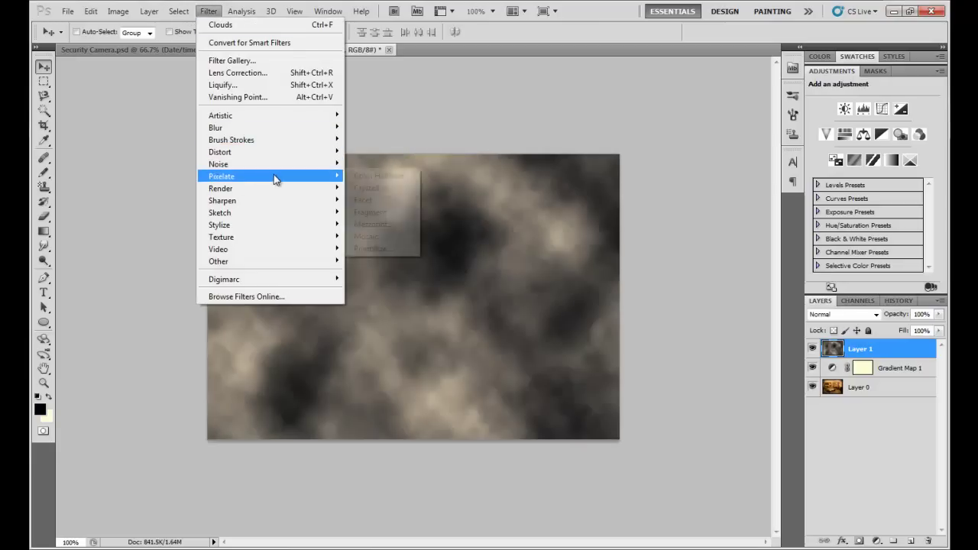
click(380, 230)
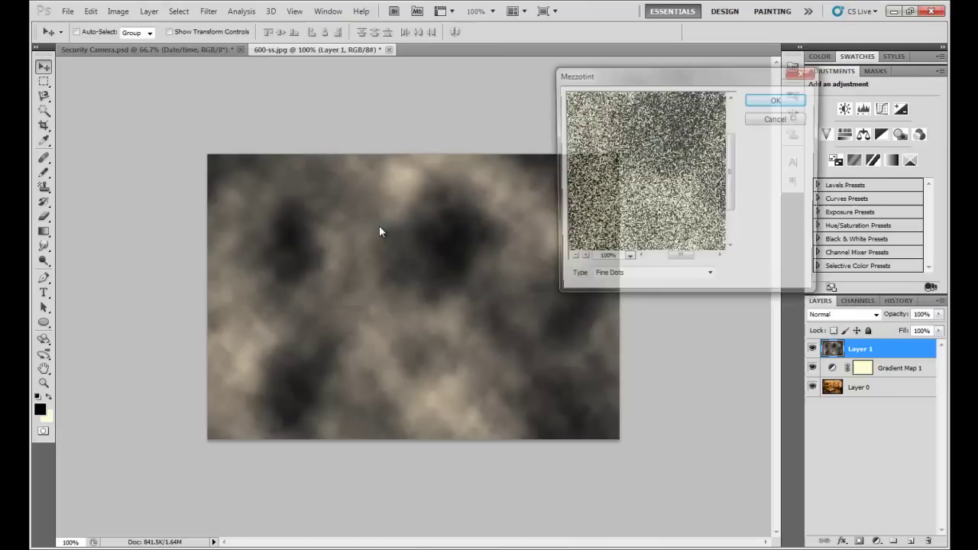
click(694, 280)
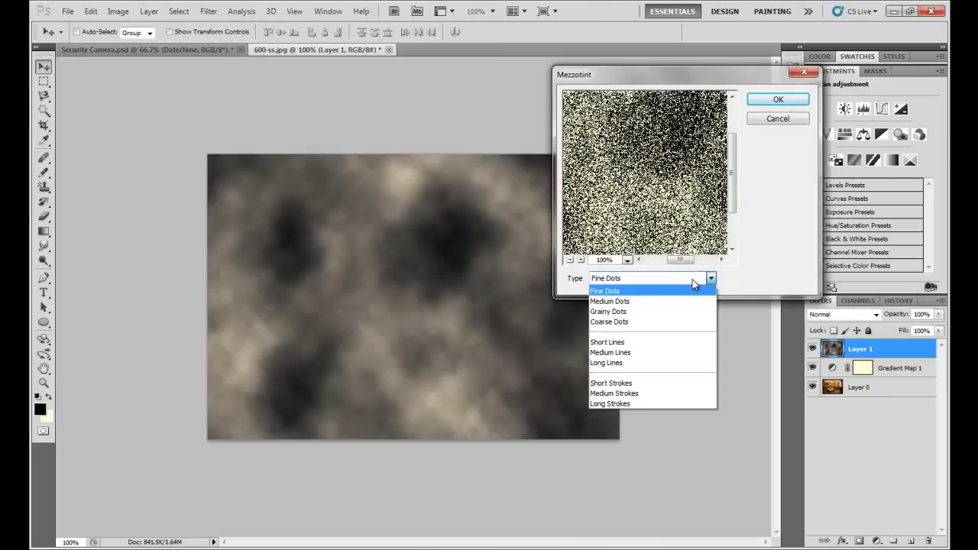
click(617, 301)
click(629, 284)
click(619, 291)
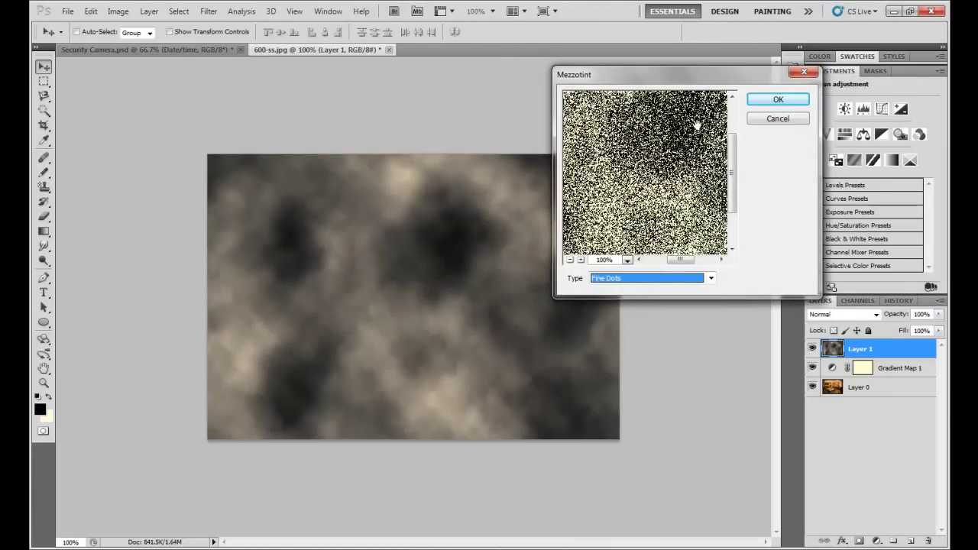
click(778, 104)
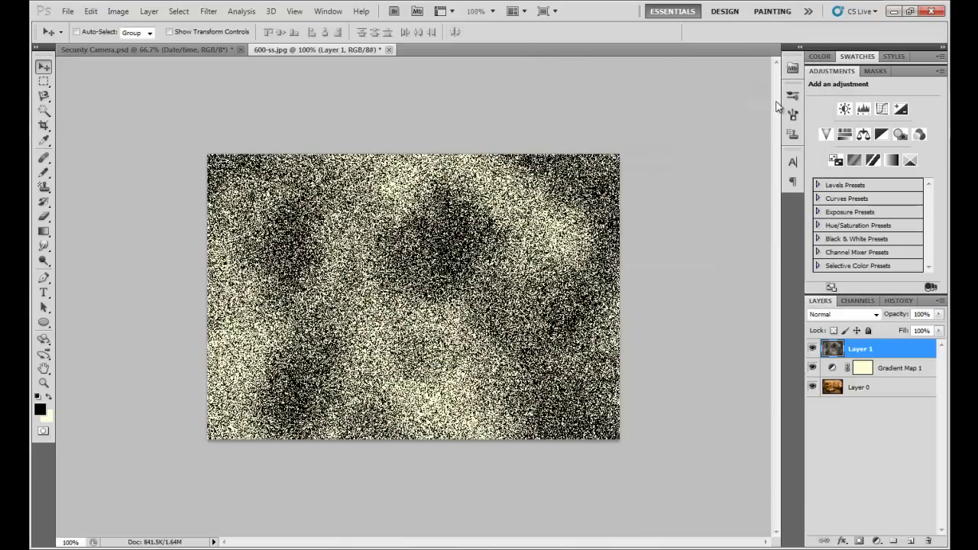
- Set the grainy dots layer to Soft Light blending and lower its opacity to 20%
click(871, 318)
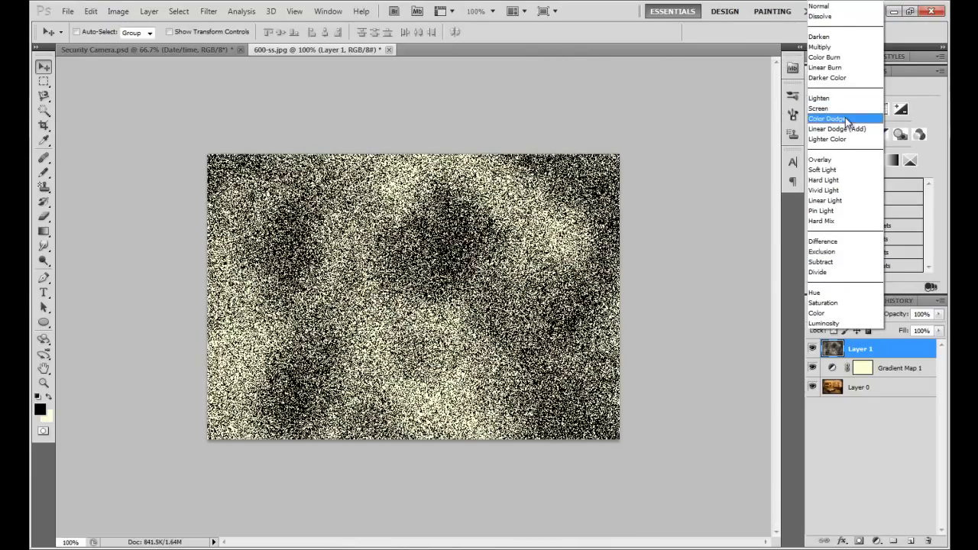
click(846, 170)
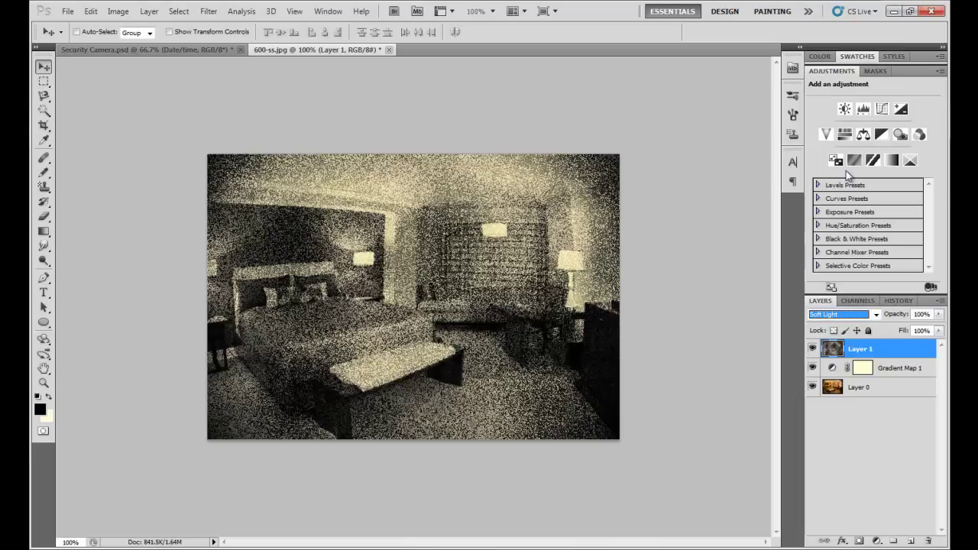
click(939, 314)
drag(938, 328, 891, 331)
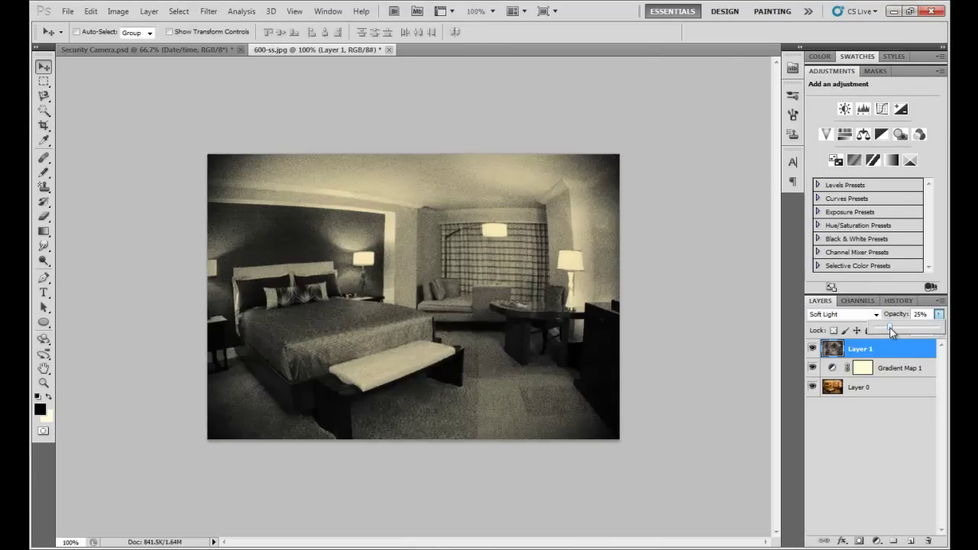
drag(891, 331, 888, 331)
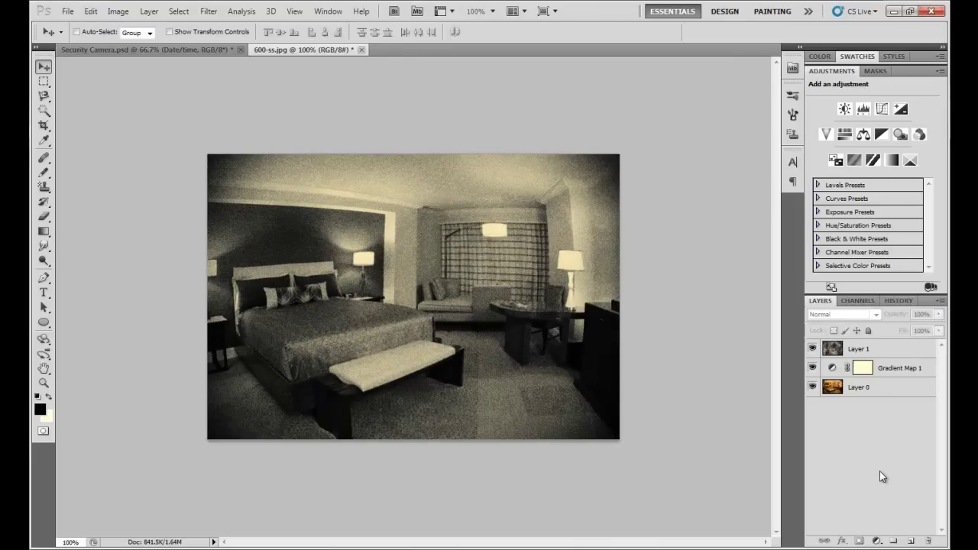
- Apply a Gaussian Blur with a 1.0 pixel radius to the grain on Layer 1
click(856, 348)
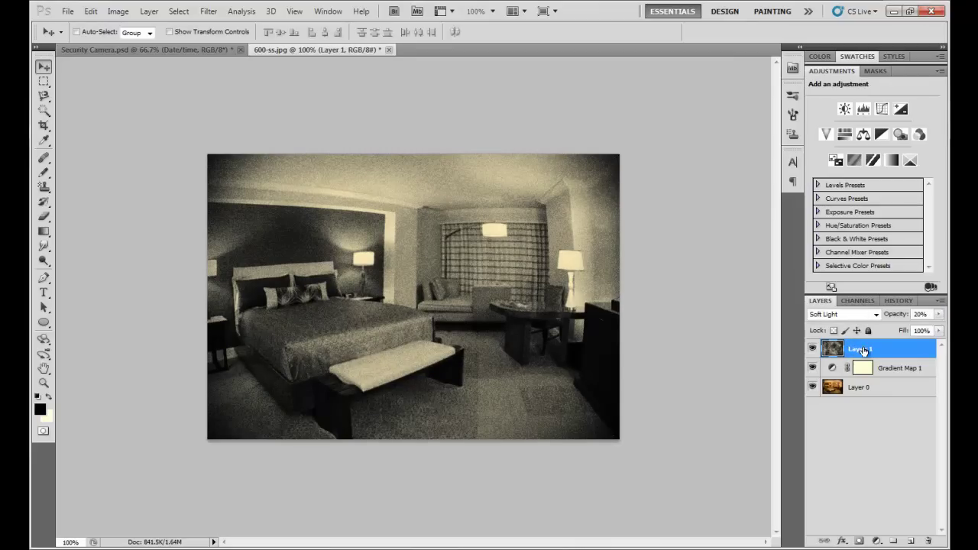
click(208, 12)
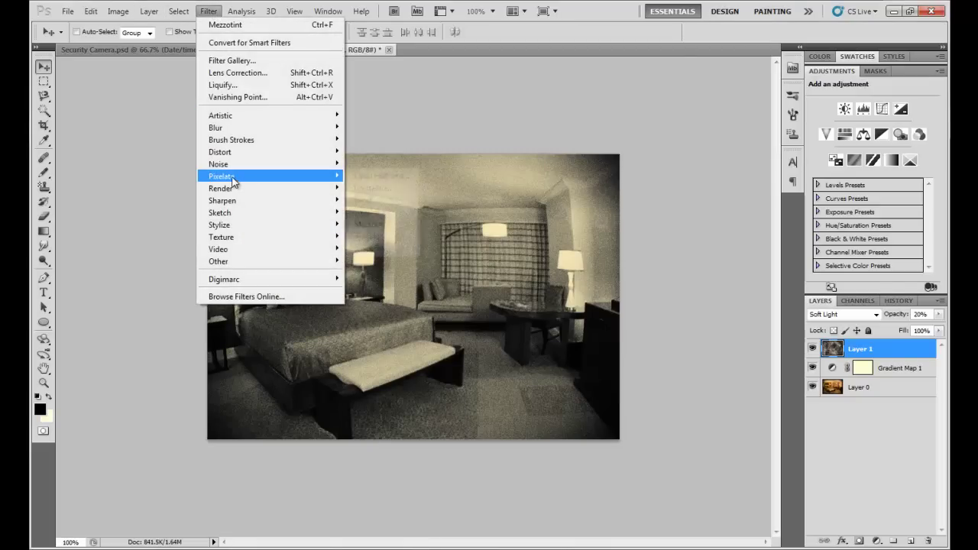
mouse_move(228, 152)
mouse_move(233, 128)
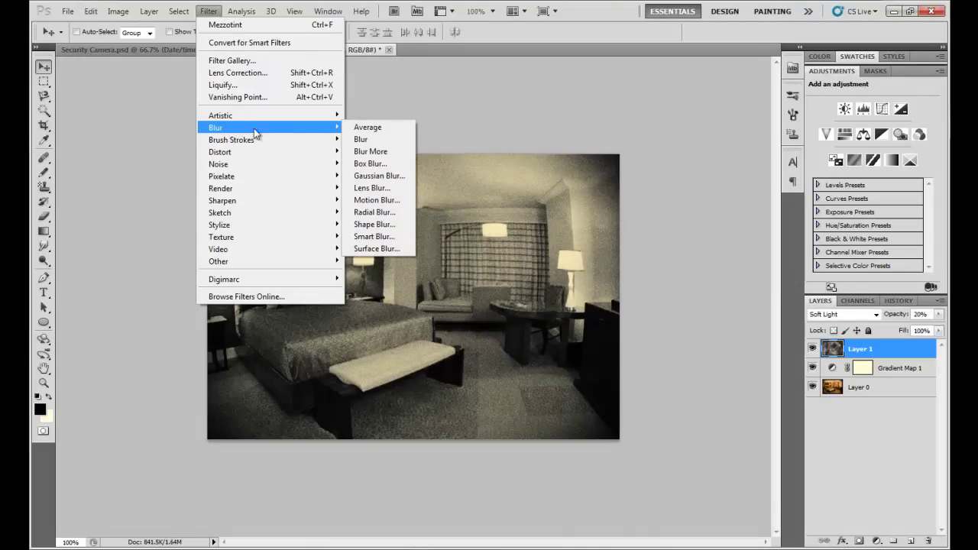
click(385, 178)
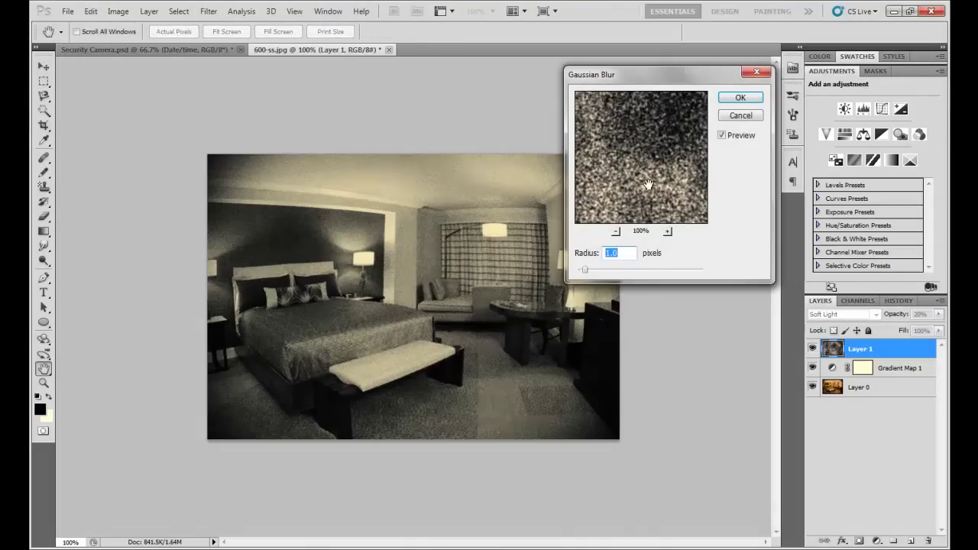
click(755, 96)
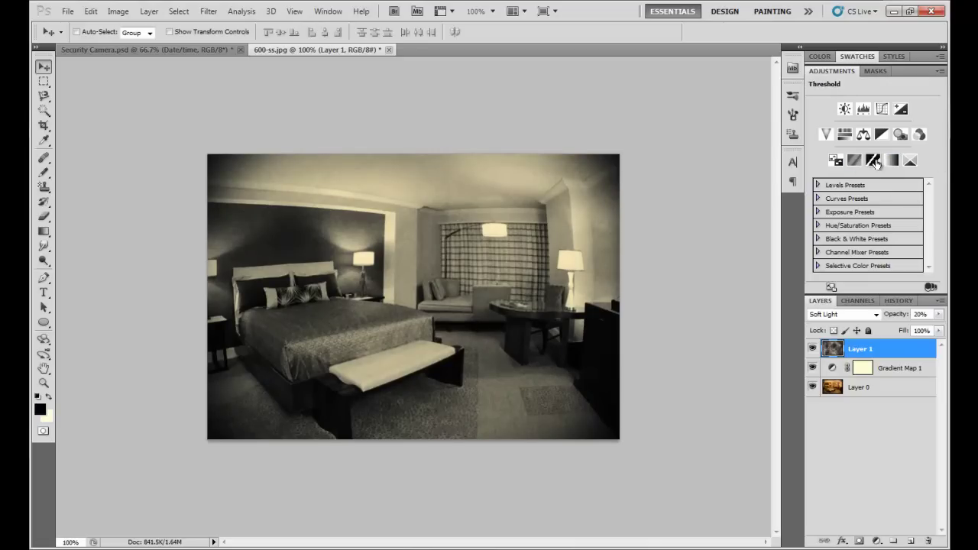
- Add a Hue/Saturation adjustment layer above Layer 1 and clip it to that layer
click(845, 136)
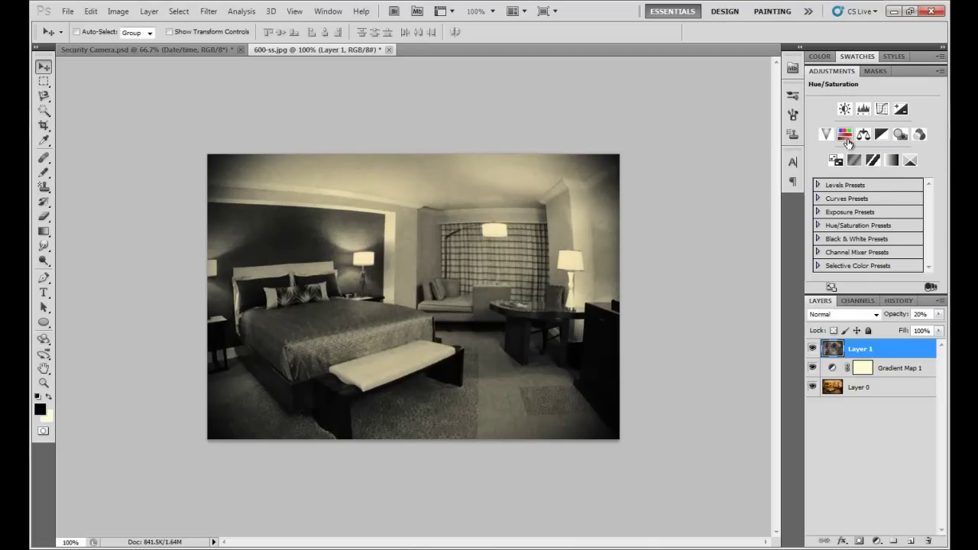
right_click(884, 349)
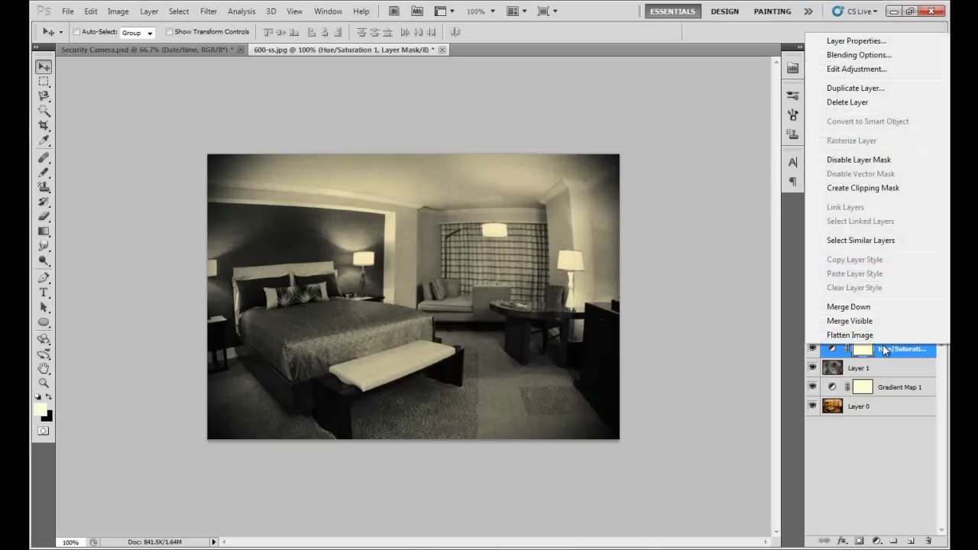
click(869, 190)
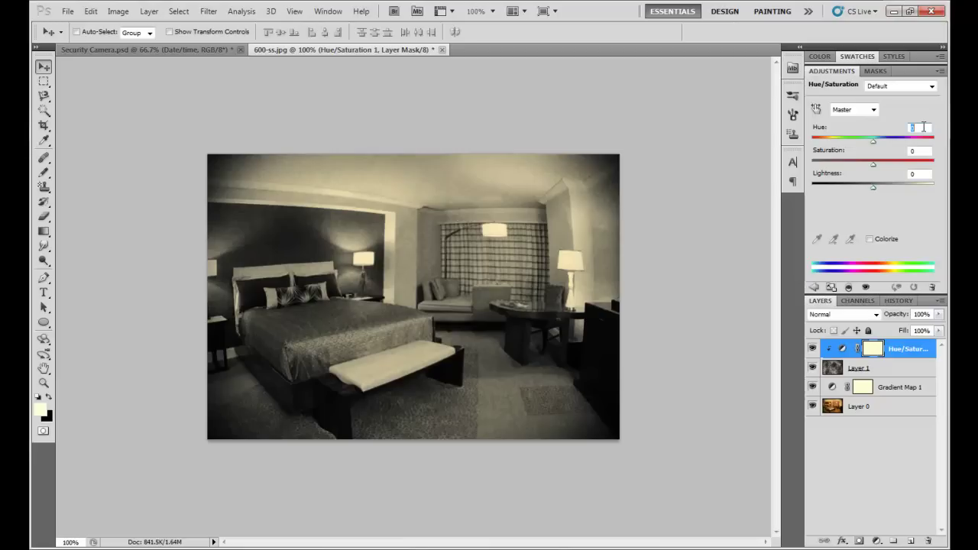
- Set the clipped adjustment's hue to 96, saturation to 17 and lightness to -64
text(95)
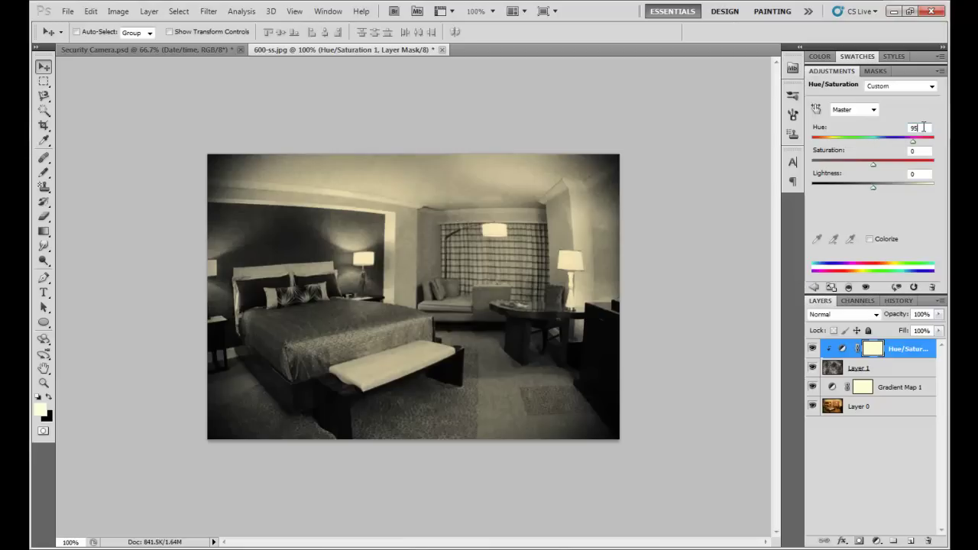
key(Up)
click(917, 150)
drag(871, 189, 838, 200)
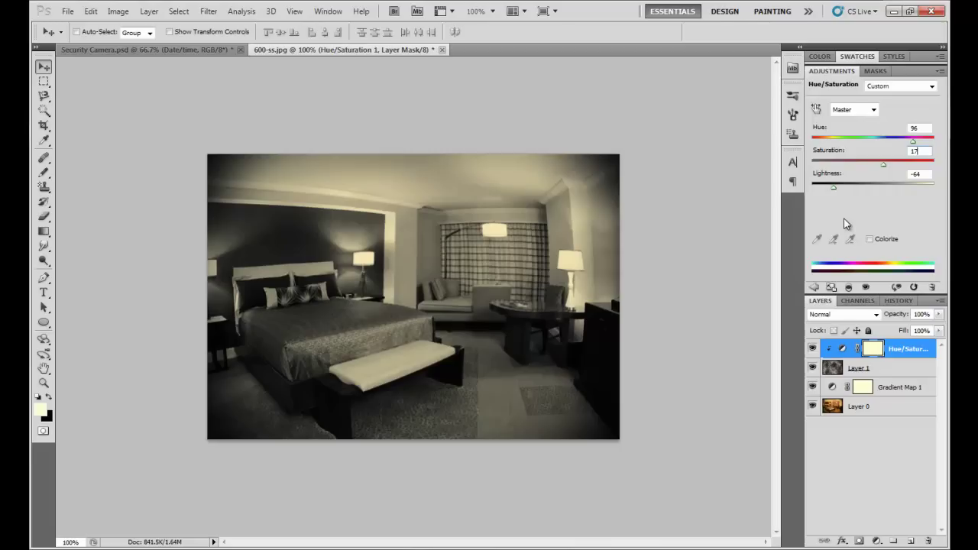
click(881, 477)
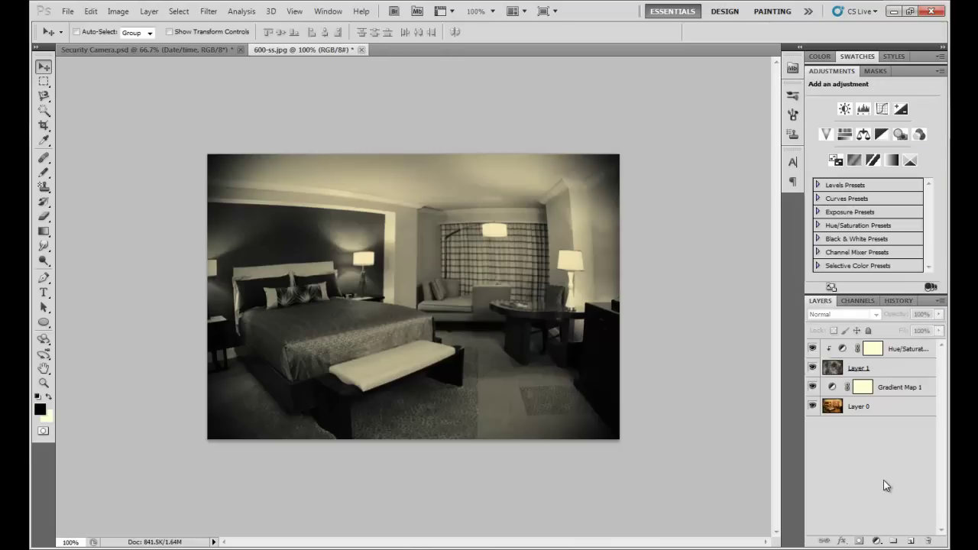
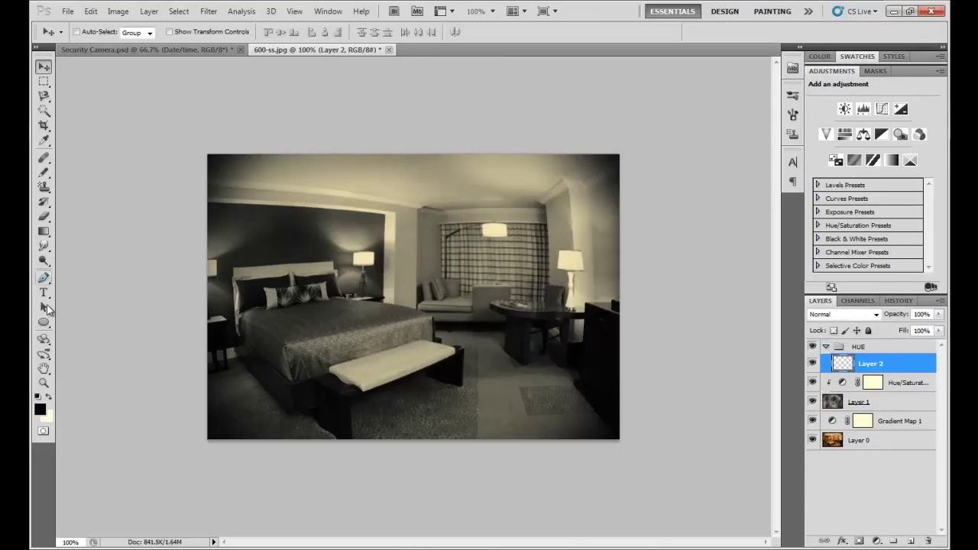
- Draw a black rectangle shape in the photo's upper-left corner and set its layer opacity to 50%
click(44, 280)
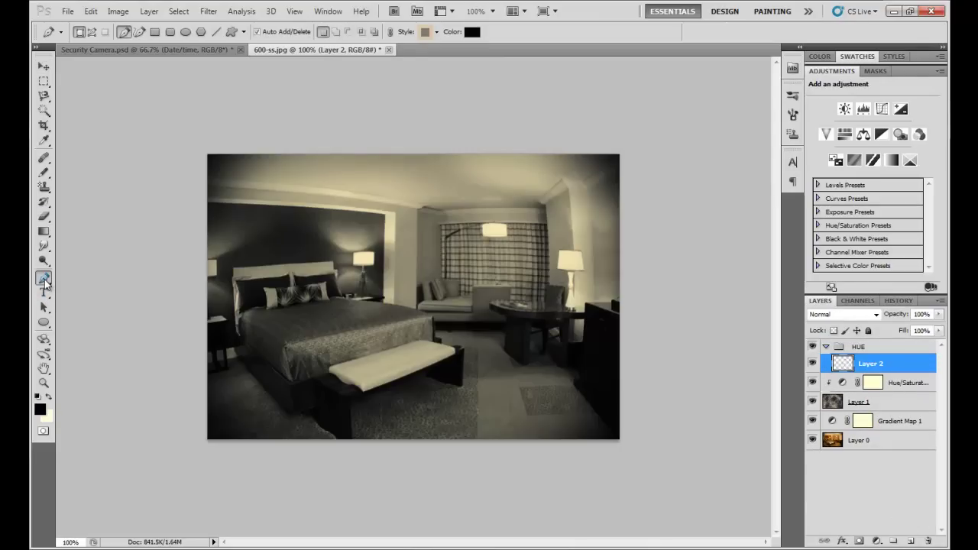
click(44, 280)
click(67, 279)
click(155, 32)
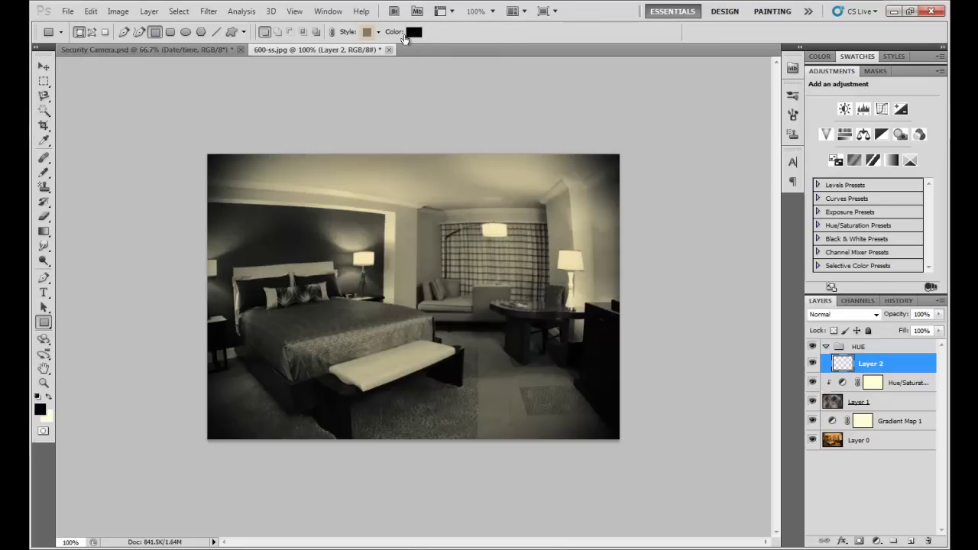
drag(216, 171, 290, 185)
key(v)
key(5)
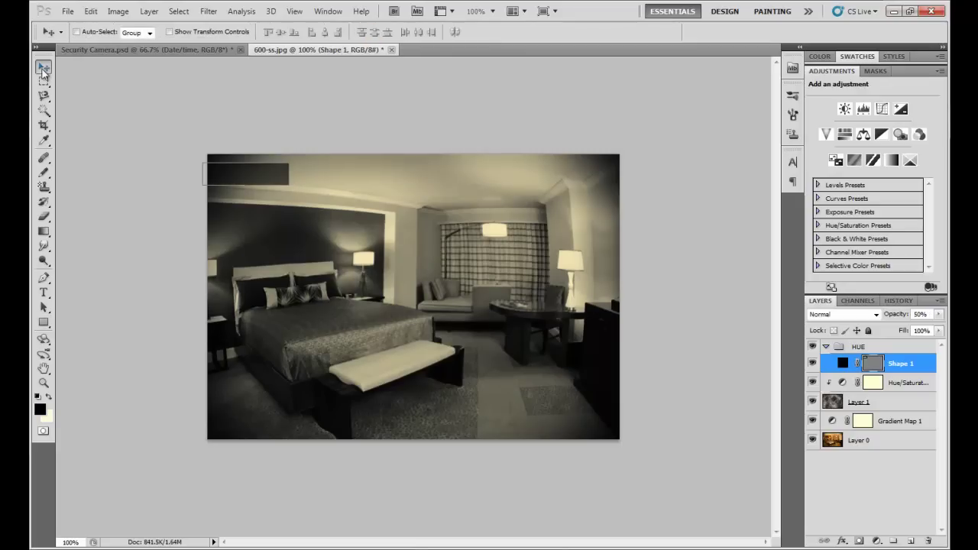
click(917, 498)
click(911, 365)
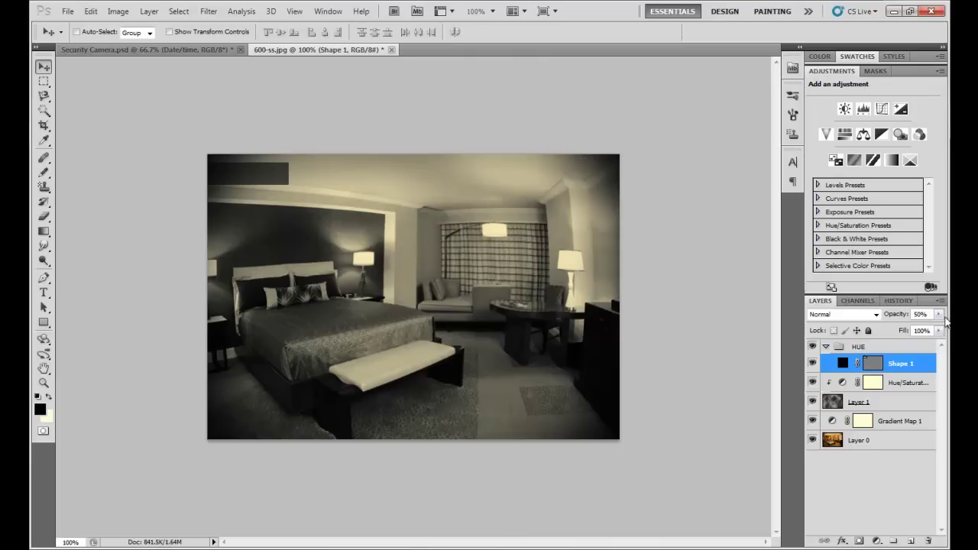
click(826, 348)
click(827, 347)
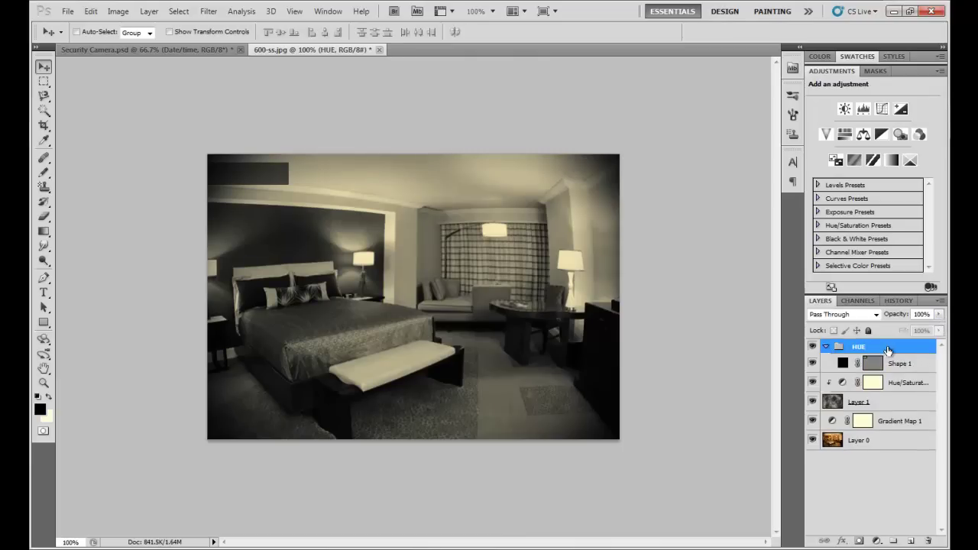
- Set the opacity of the Shape 1 layer to 50% and rasterize the layer
click(899, 364)
click(939, 315)
drag(910, 333, 946, 336)
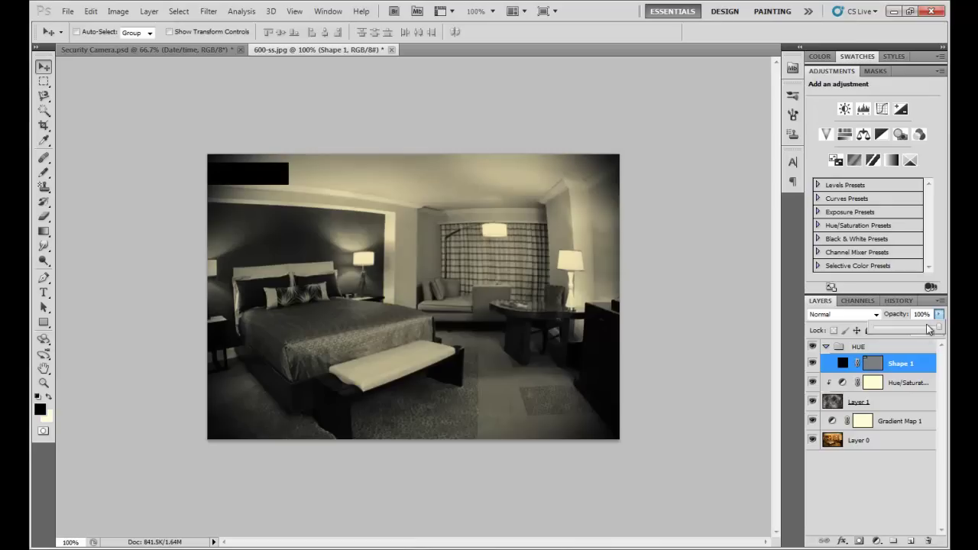
text(50)
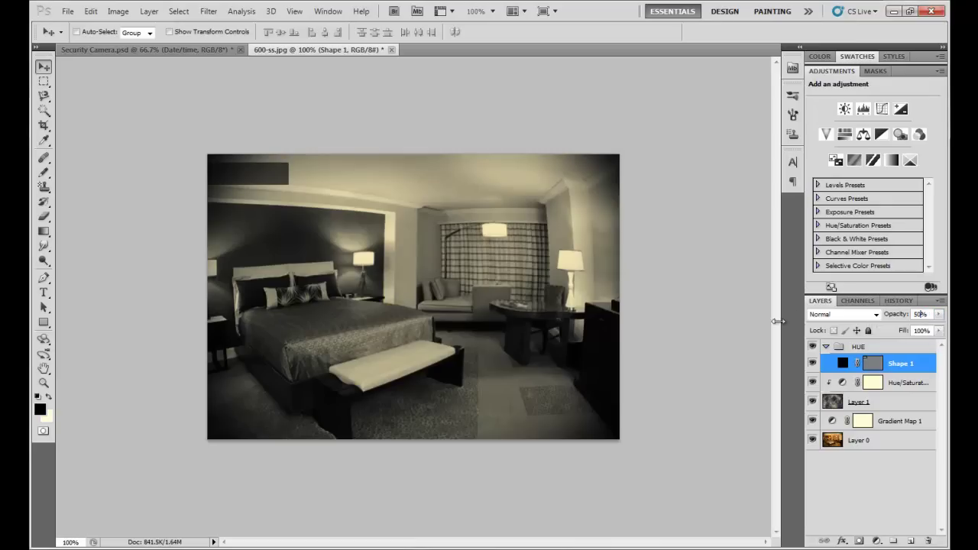
right_click(918, 364)
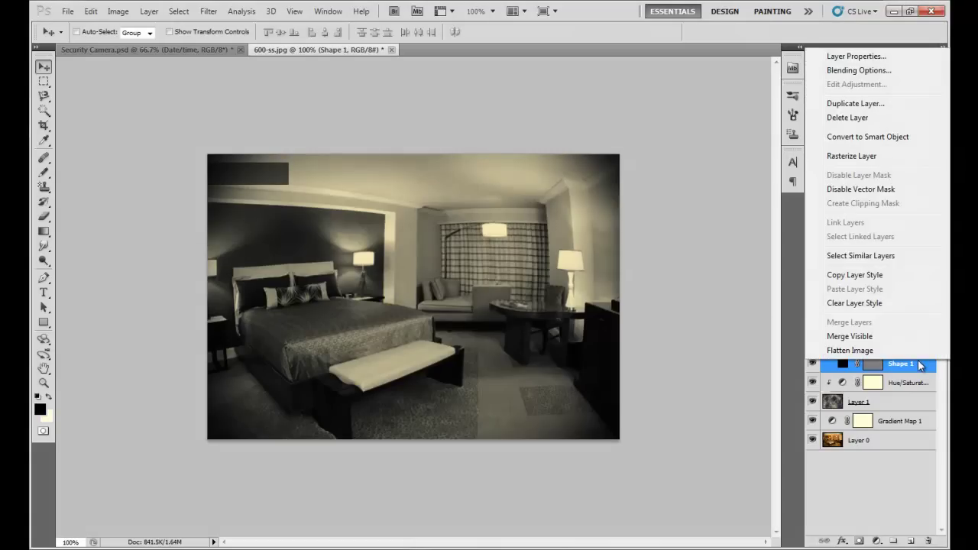
click(852, 157)
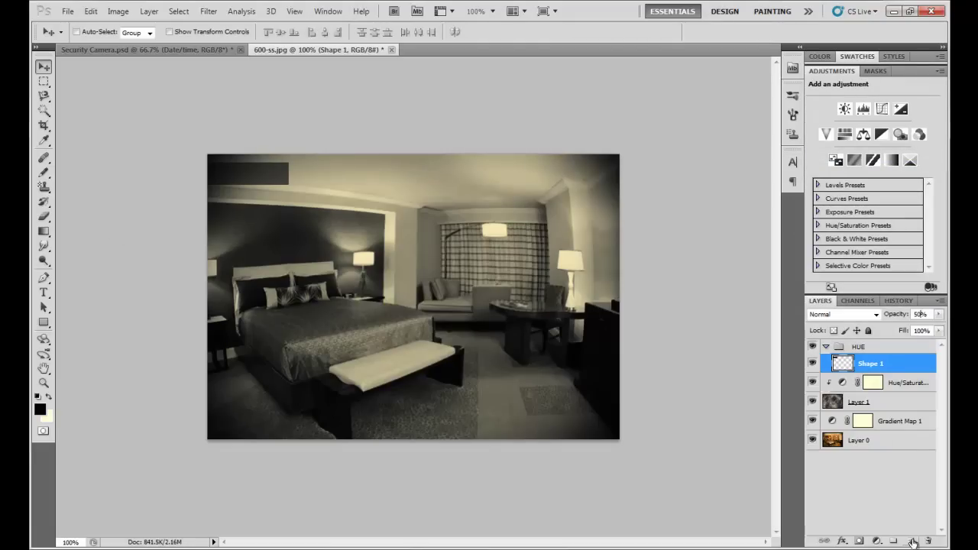
- Add a new layer above Shape 1 and set the foreground colour to pure red (ff0000)
click(913, 542)
click(43, 408)
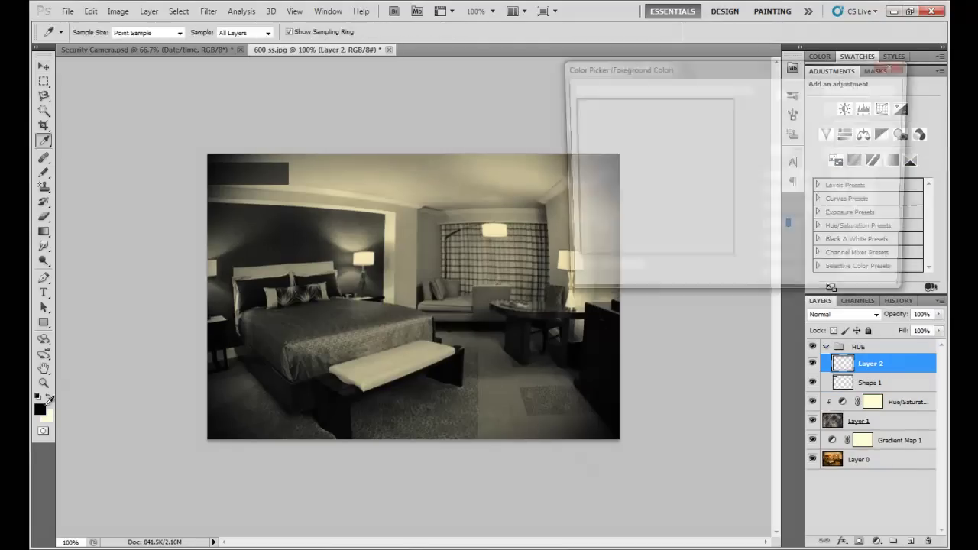
text(255)
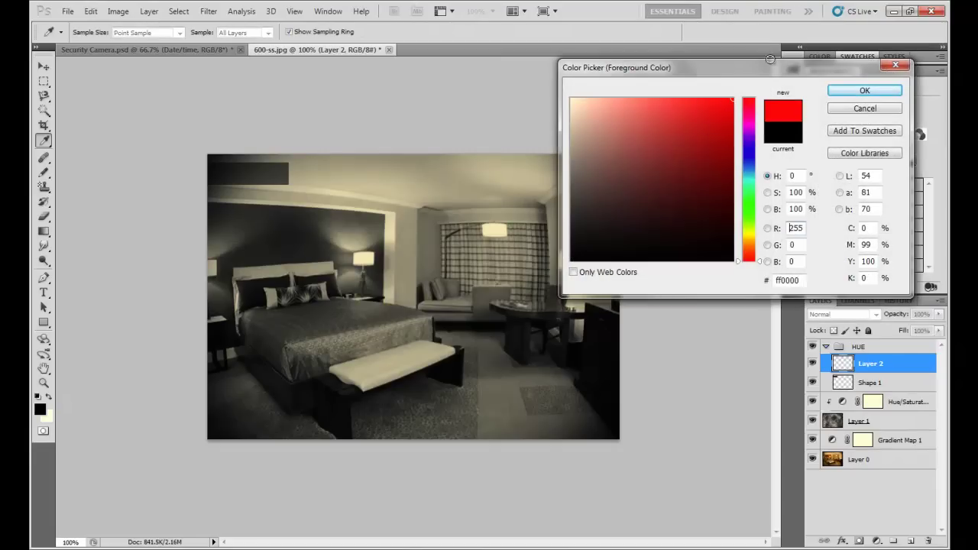
click(864, 90)
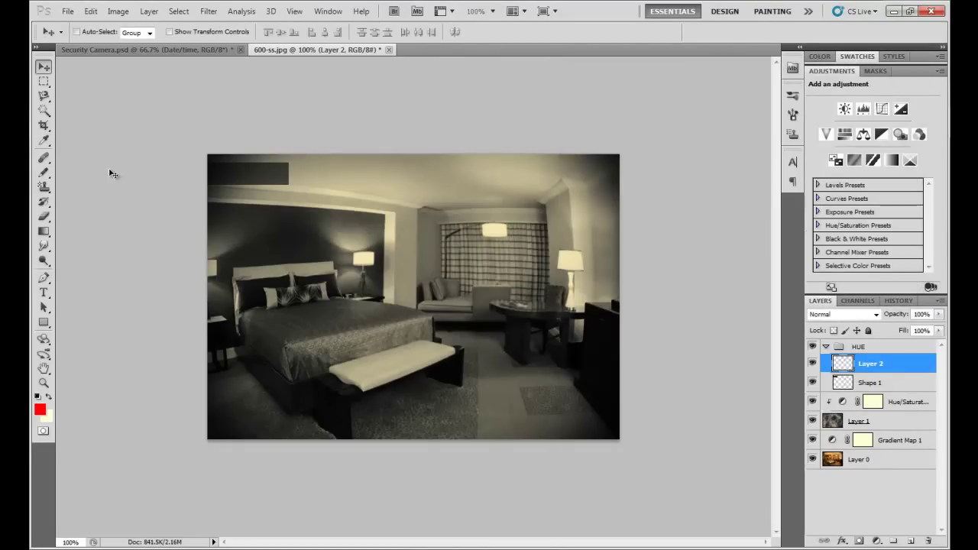
- Draw a small red circle shape at the black box's left end and set its layer opacity to 50%
click(43, 278)
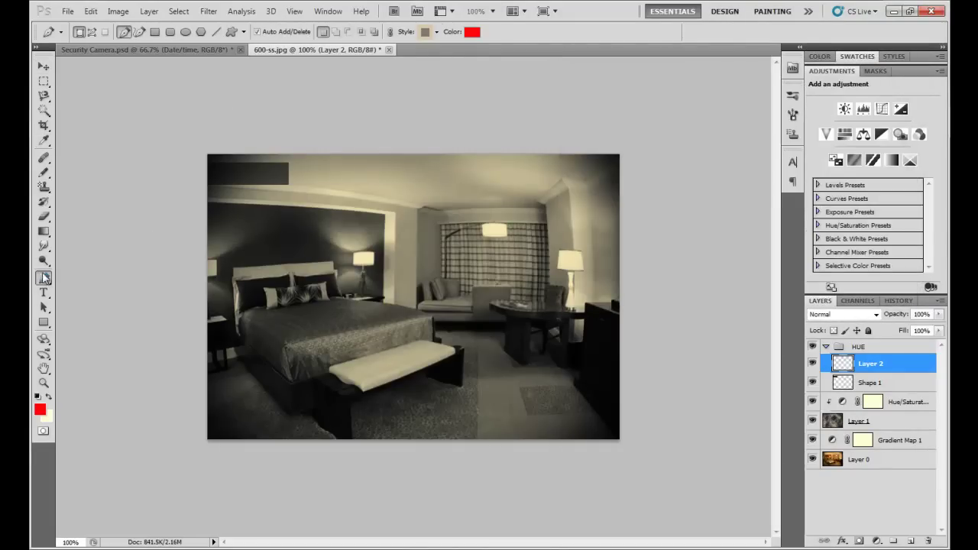
click(184, 32)
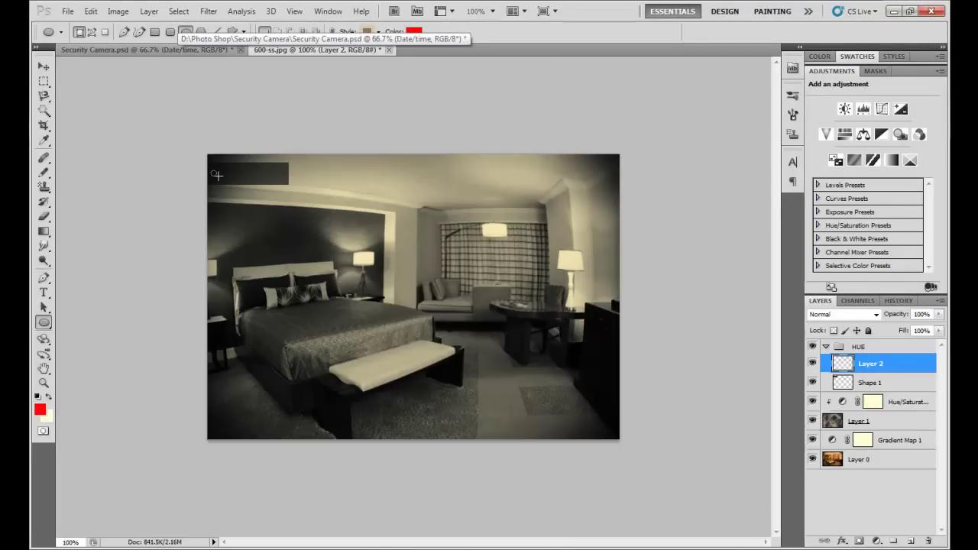
mouse_move(219, 177)
mouse_down()
mouse_move(211, 171)
mouse_move(220, 176)
mouse_up()
key(5)
key(v)
- Show the rulers and place a horizontal guide through the middle of the black box
click(885, 388)
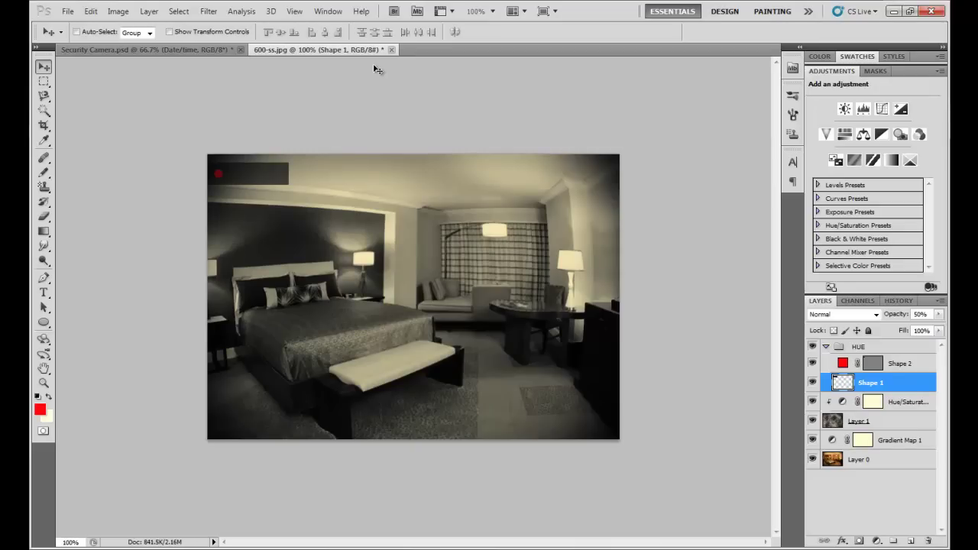
key(ctrl+r)
drag(344, 63, 337, 178)
- Shift the red circle 3 px to the left with Free Transform, apply it and remove the horizontal guide
click(898, 365)
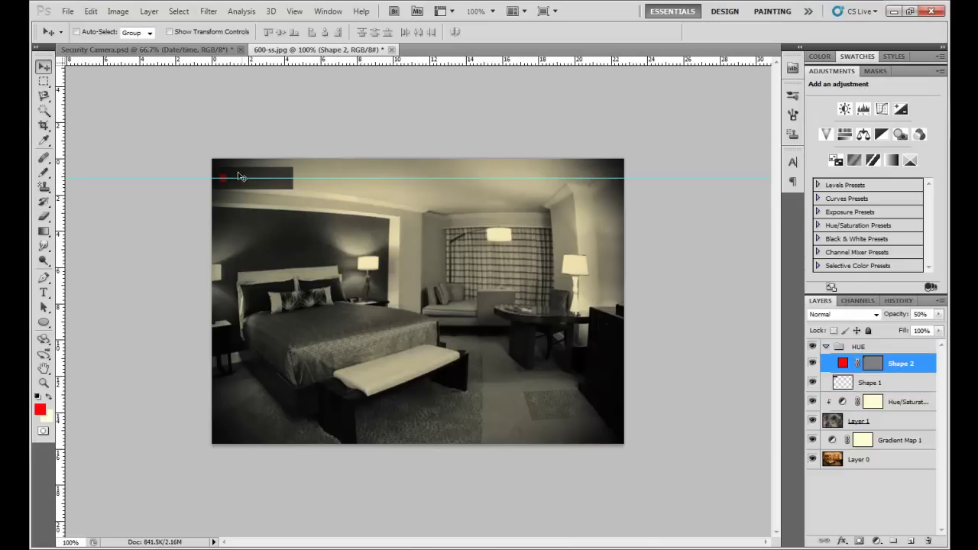
key(ctrl+t)
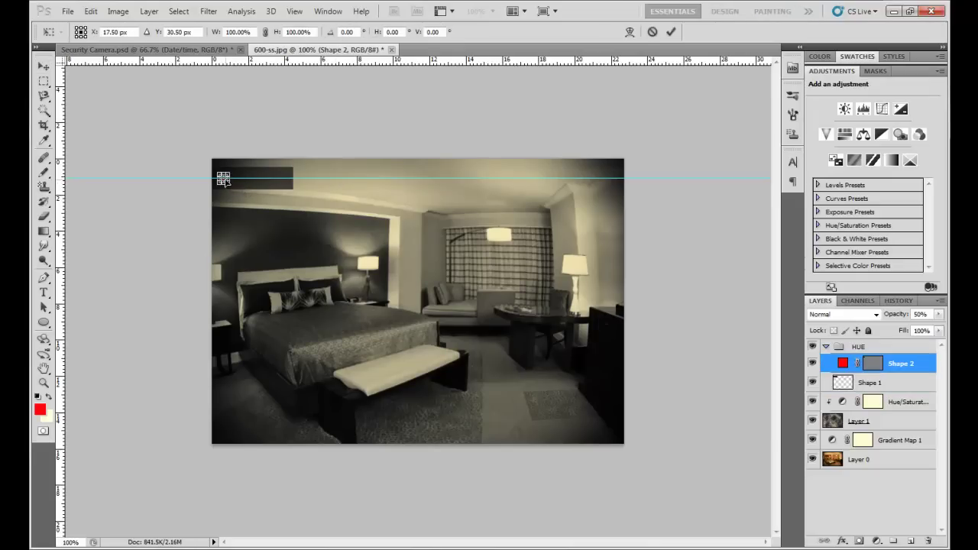
key(Left)
key(Left)
key(Left)
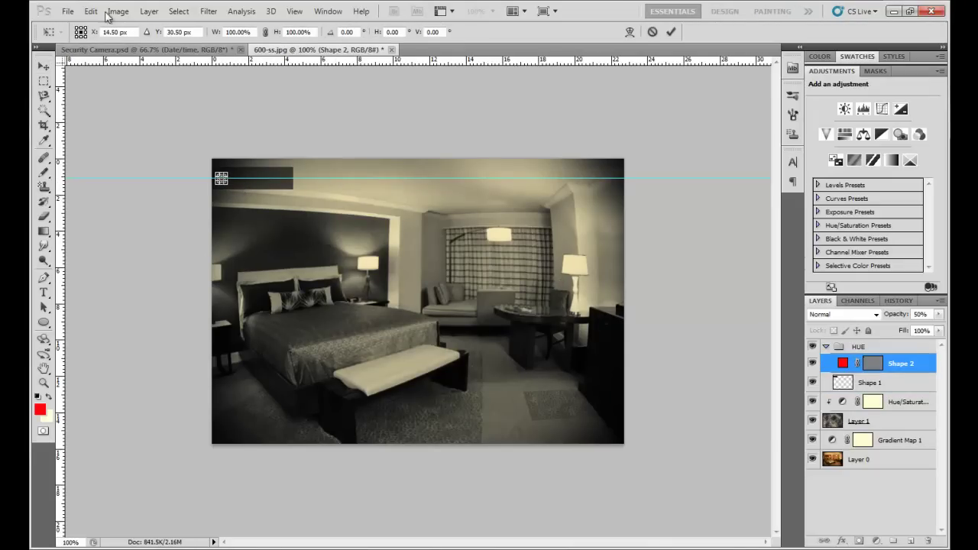
click(44, 67)
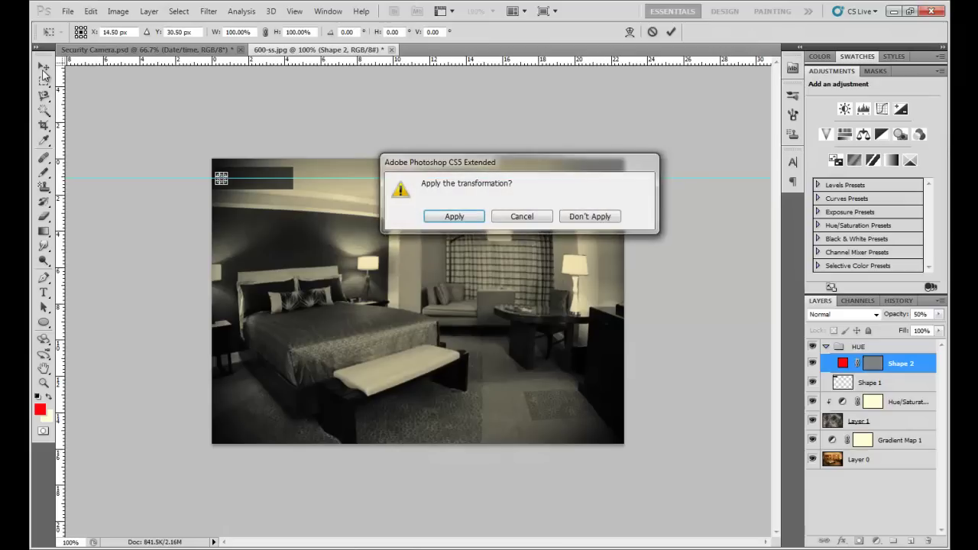
click(454, 216)
drag(709, 178, 569, 16)
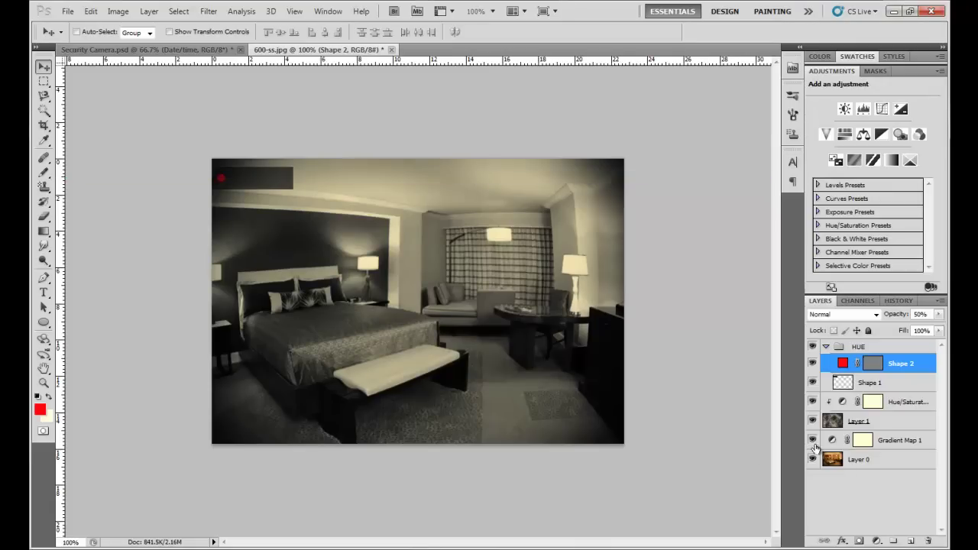
- Add the text "REC" in pale yellow 11 pt Arial Regular over the carpet near the photo's lower edge
click(914, 541)
key(t)
click(39, 410)
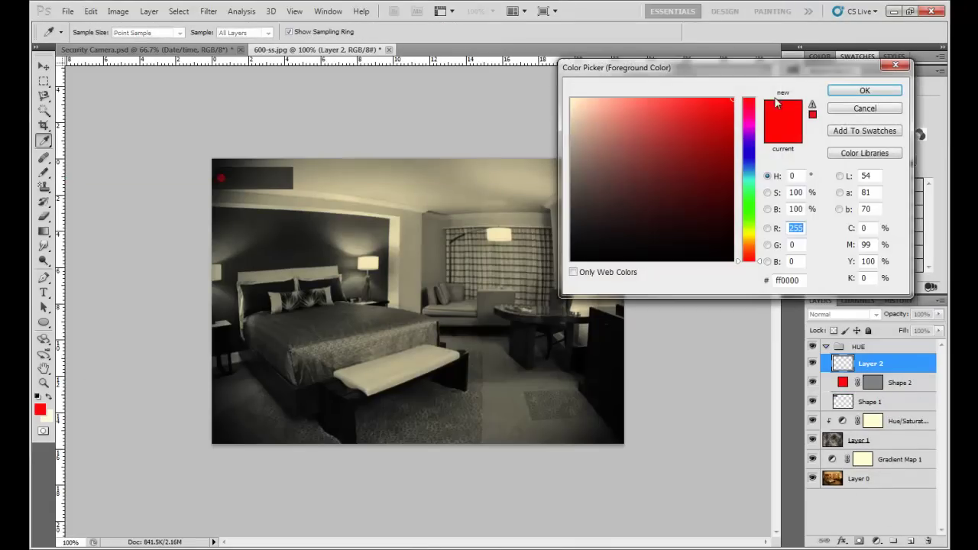
click(896, 65)
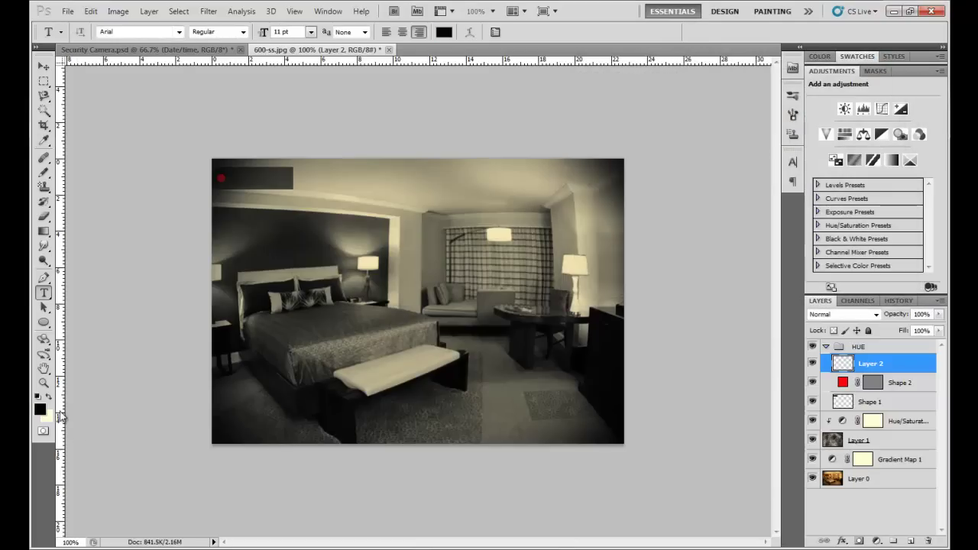
click(467, 409)
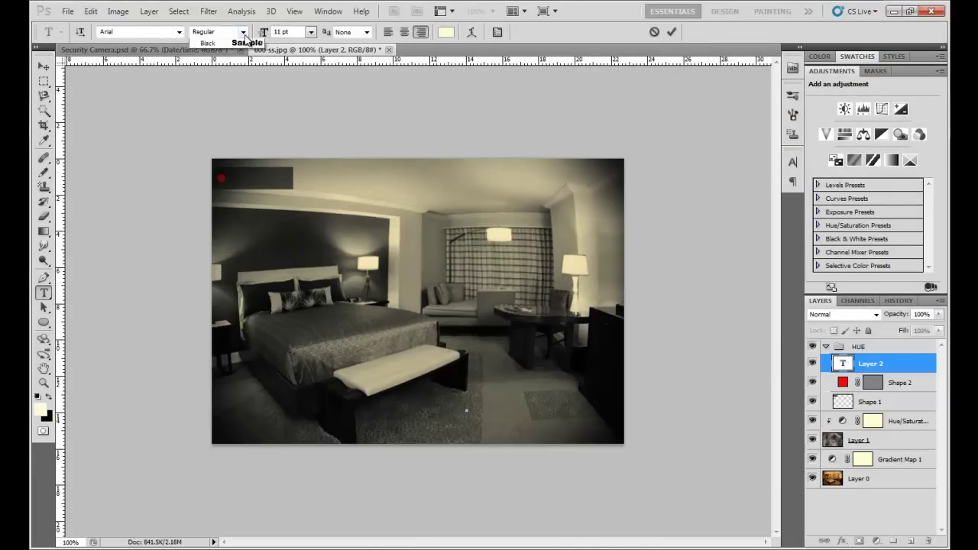
click(243, 33)
click(253, 45)
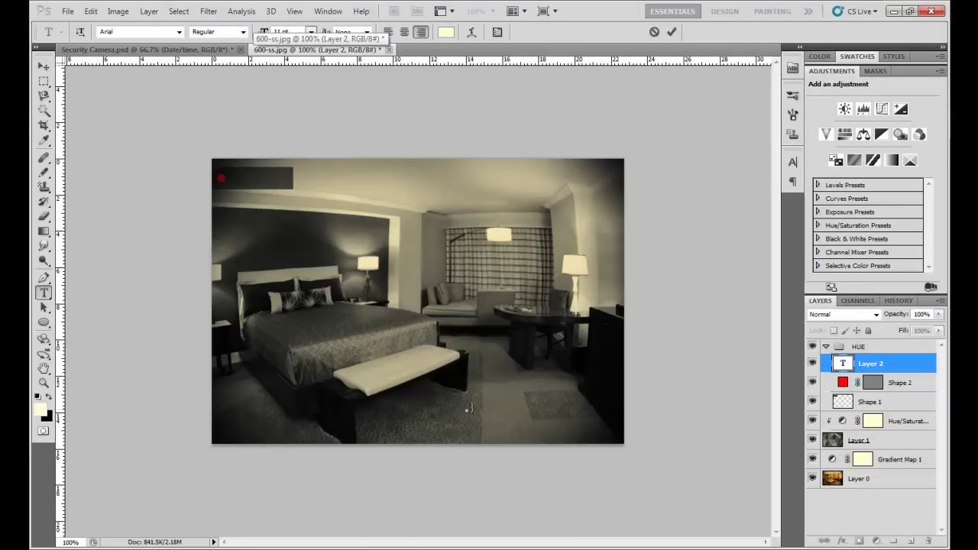
text(REC)
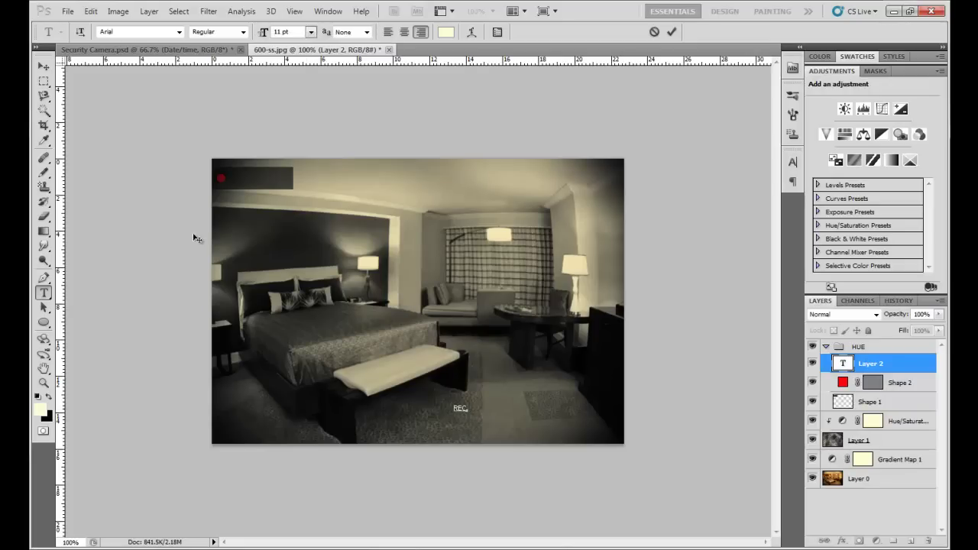
click(43, 67)
- Rasterize the REC text, then scale it to about 231% and place it beside the red dot in the black box
right_click(906, 366)
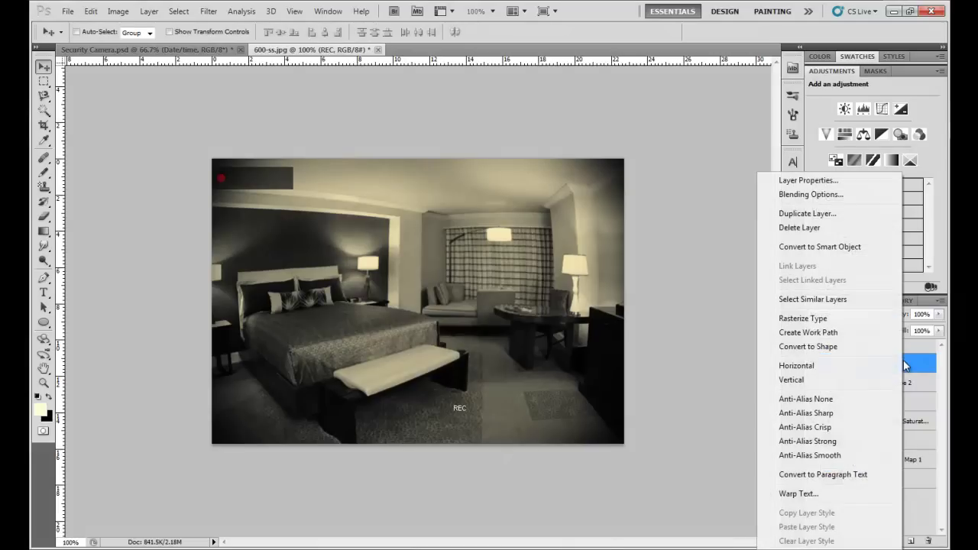
click(828, 321)
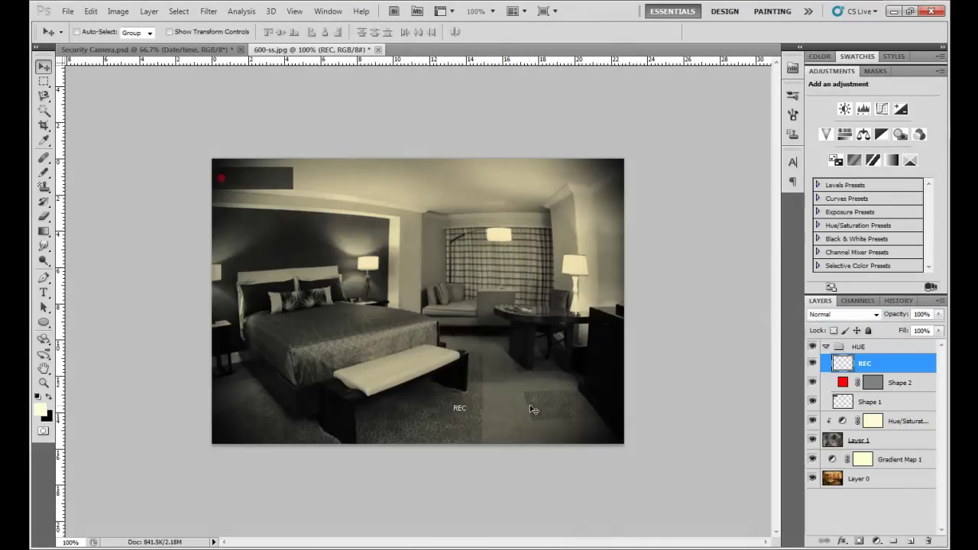
key(ctrl+t)
drag(469, 402, 258, 179)
click(43, 66)
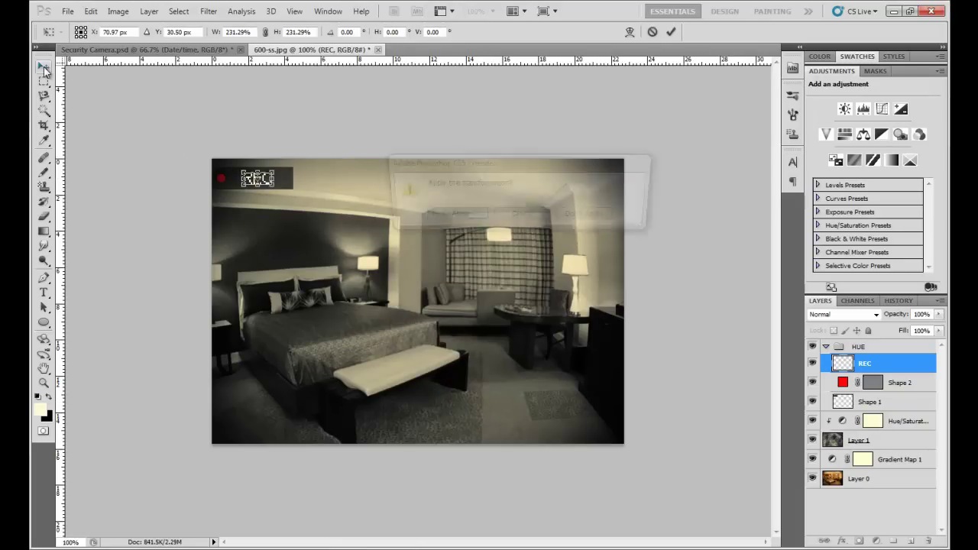
click(439, 219)
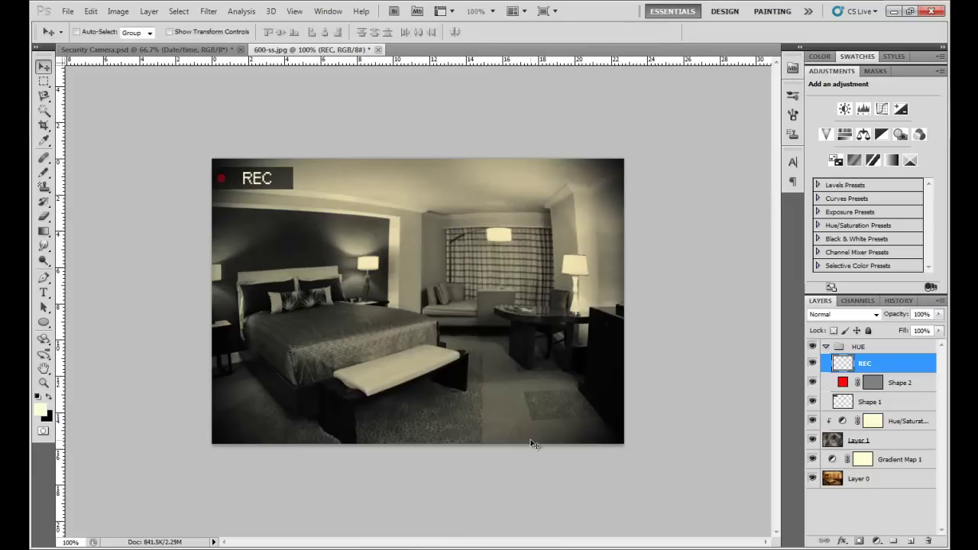
- Duplicate Shape 1 at 50% opacity, bring the copy above the REC layer and move it to the photo's upper-right corner
click(892, 407)
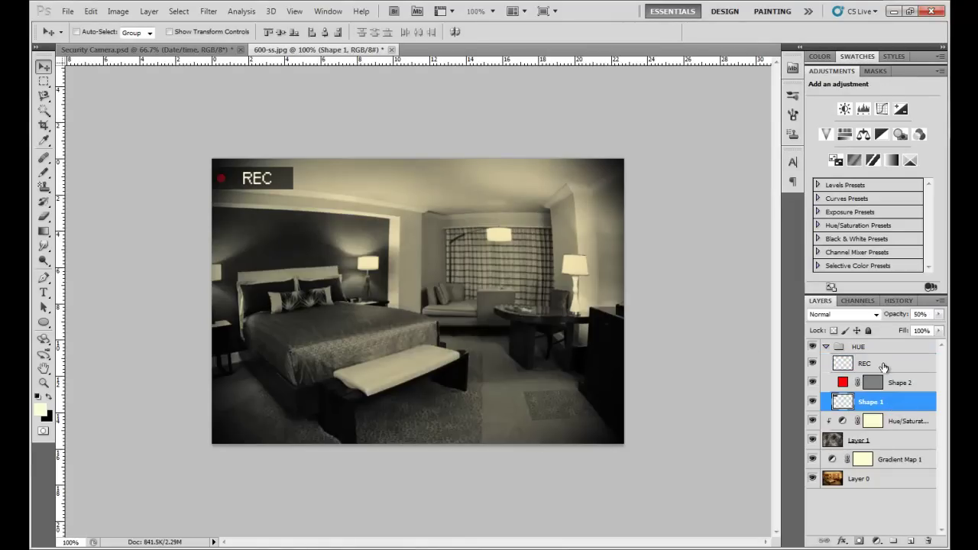
ctrl+click(850, 370)
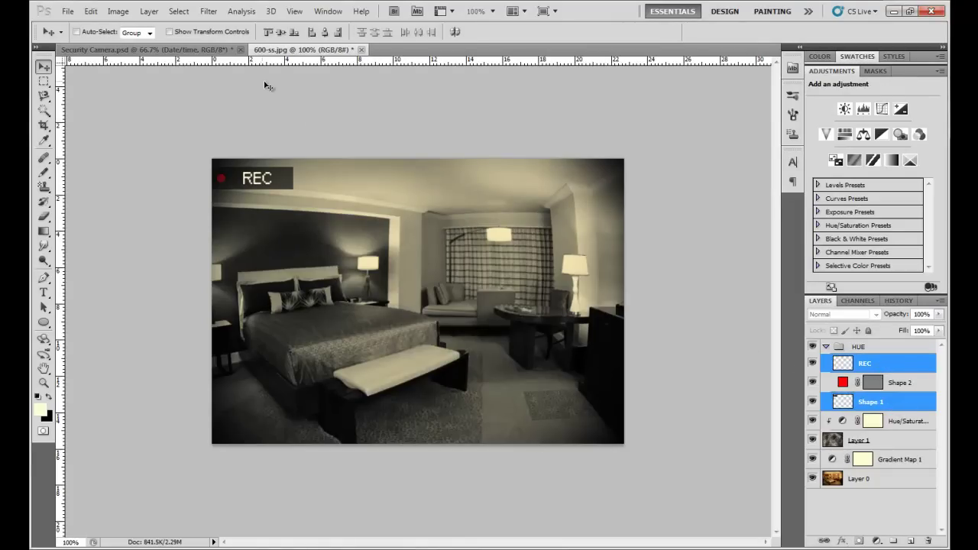
click(886, 402)
key(ctrl+j)
key(5)
drag(884, 407, 883, 357)
drag(281, 182, 614, 182)
- Add the timestamp text "10:35:47 AM" above the Shape 1 copy layer, at the left edge of the second box
click(869, 385)
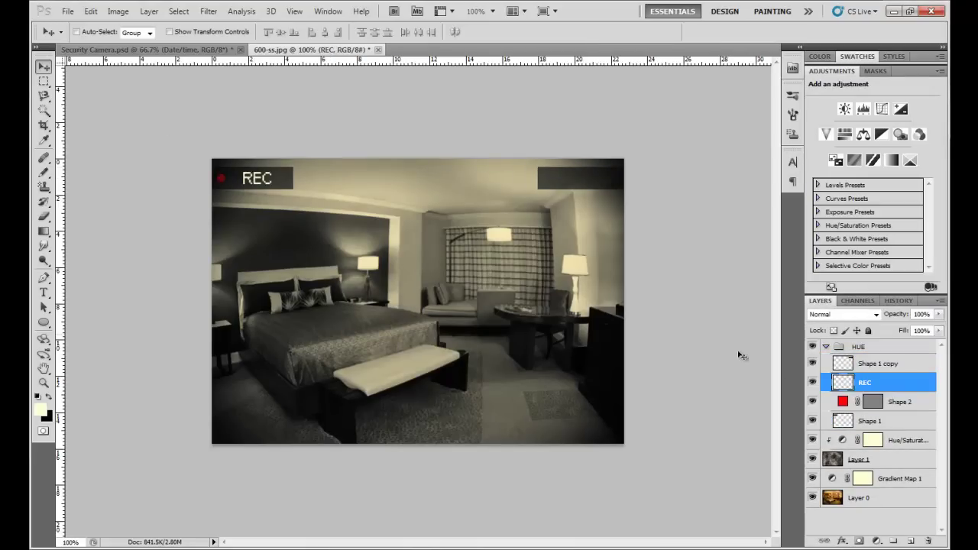
click(902, 370)
key(t)
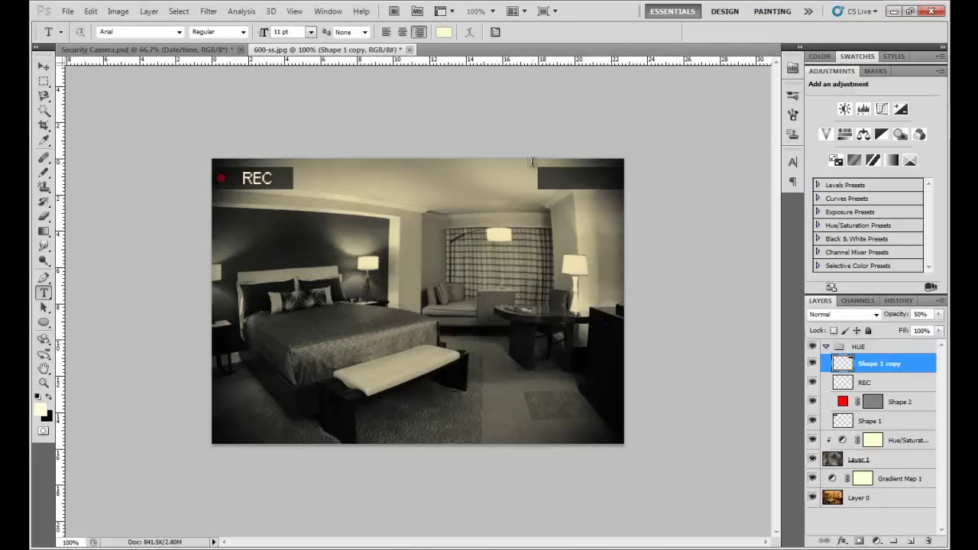
click(539, 178)
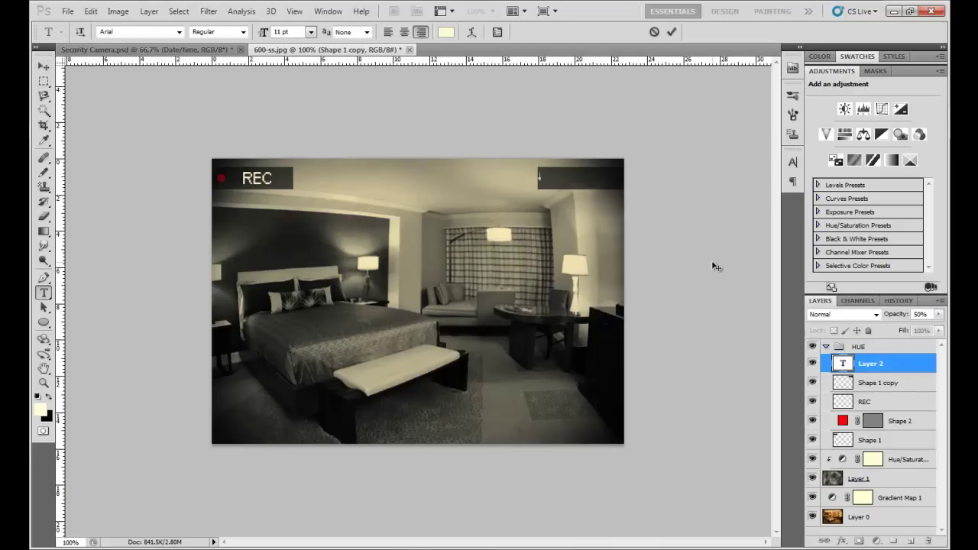
text(10)
text(/)
text(5:47 A)
text(M)
click(43, 67)
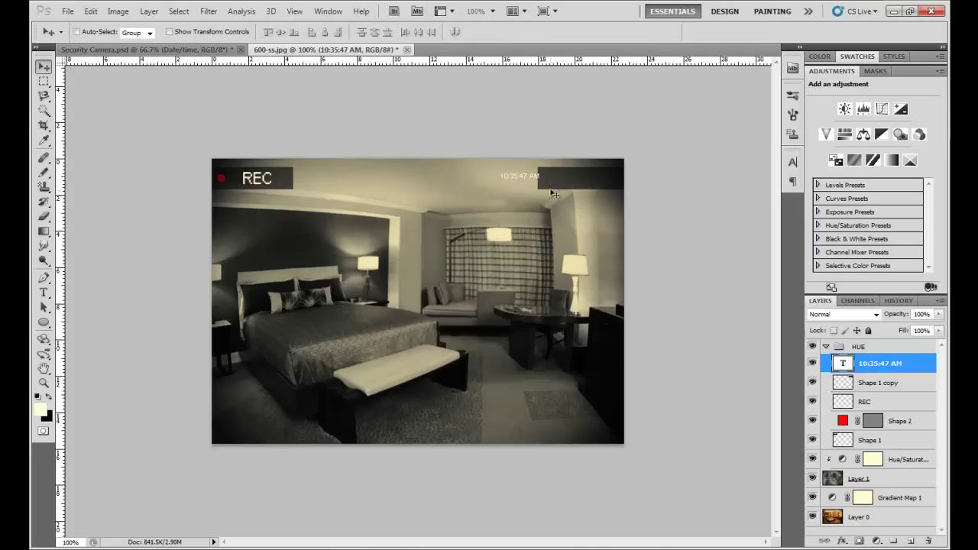
- Rasterize the 10:35:47 AM text, then scale it to about 185% and centre it inside the upper-right box
right_click(906, 364)
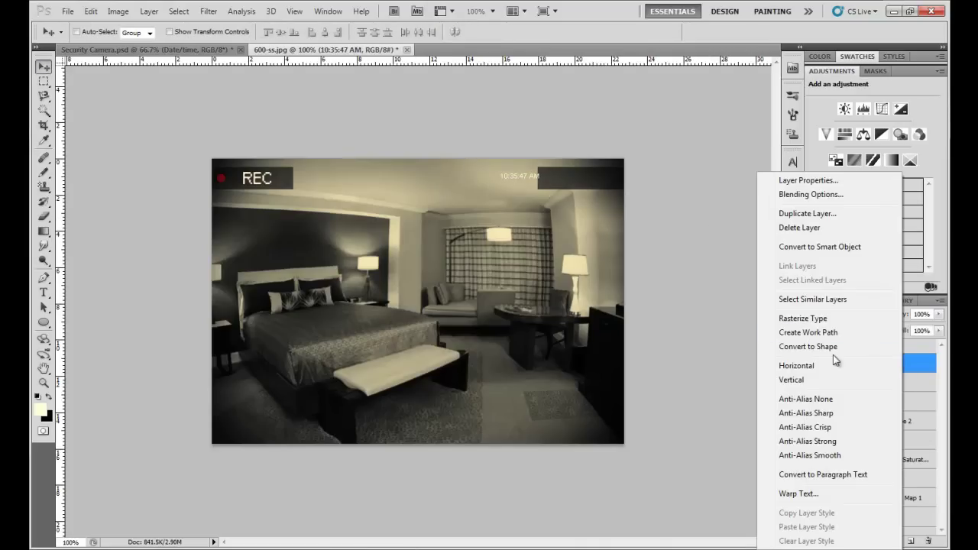
click(803, 318)
key(ctrl+t)
drag(553, 172, 582, 178)
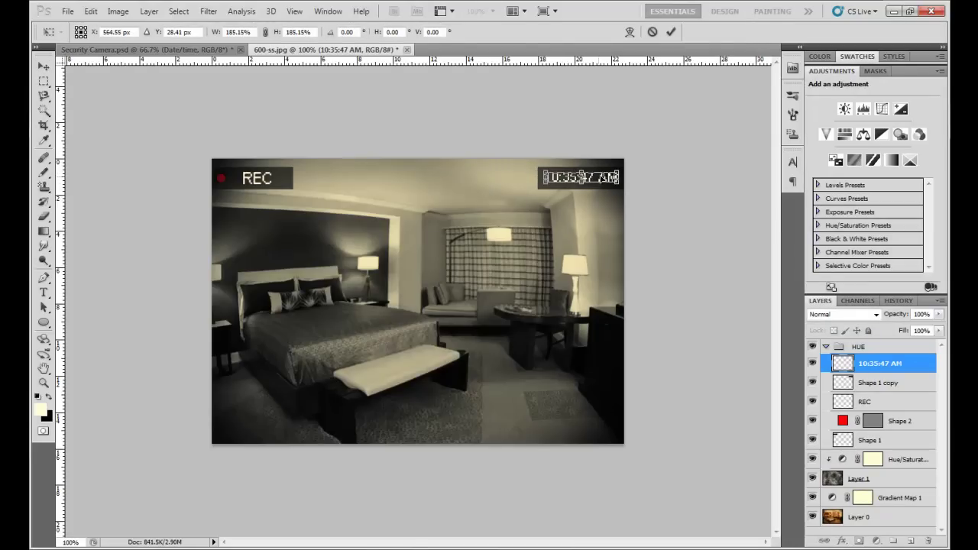
click(44, 67)
click(429, 217)
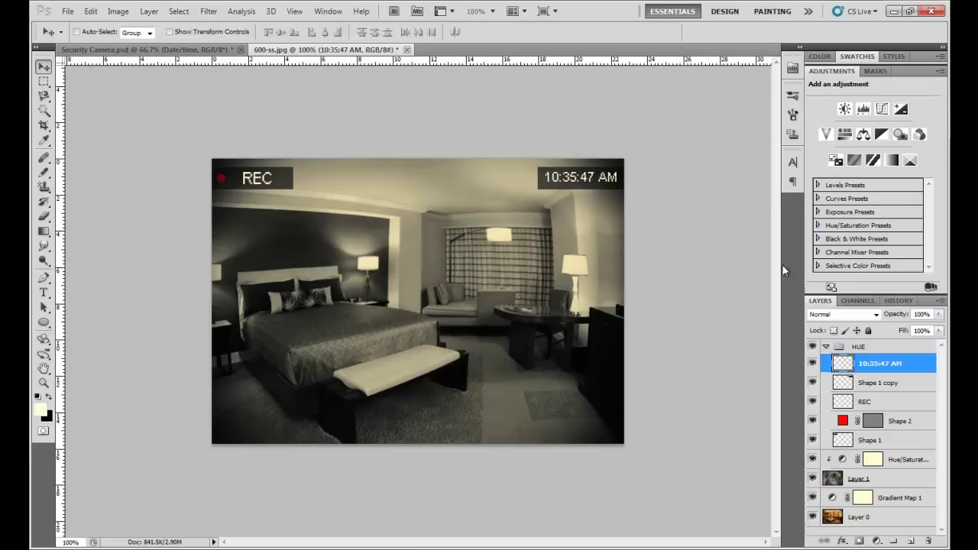
key(Down)
key(Down)
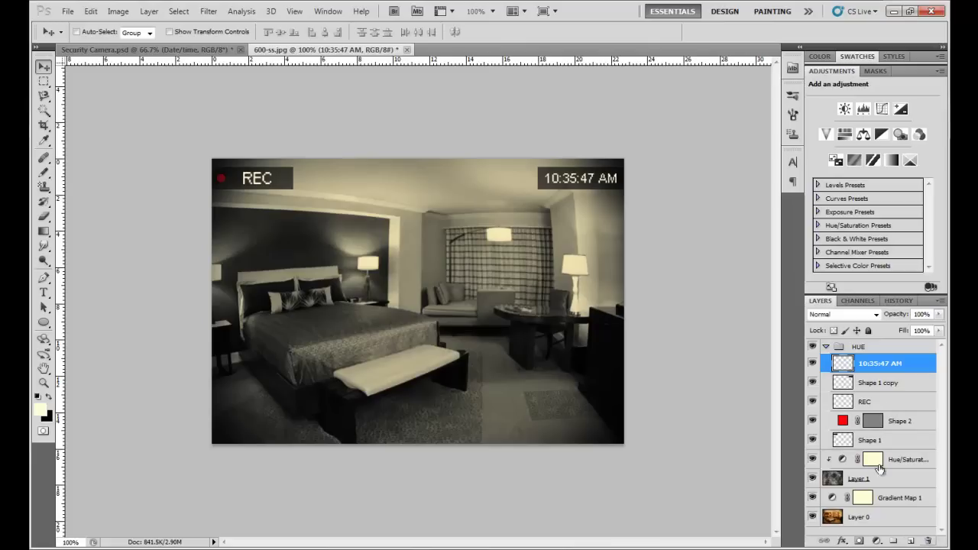
- Add the date text "6/29/2011" on a new layer near the photo's lower-left corner
click(911, 540)
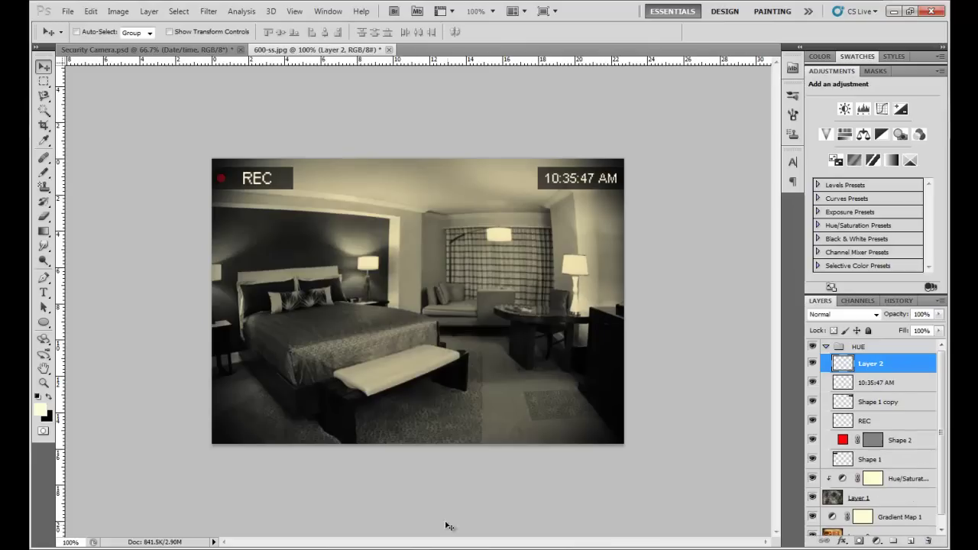
key(t)
click(234, 418)
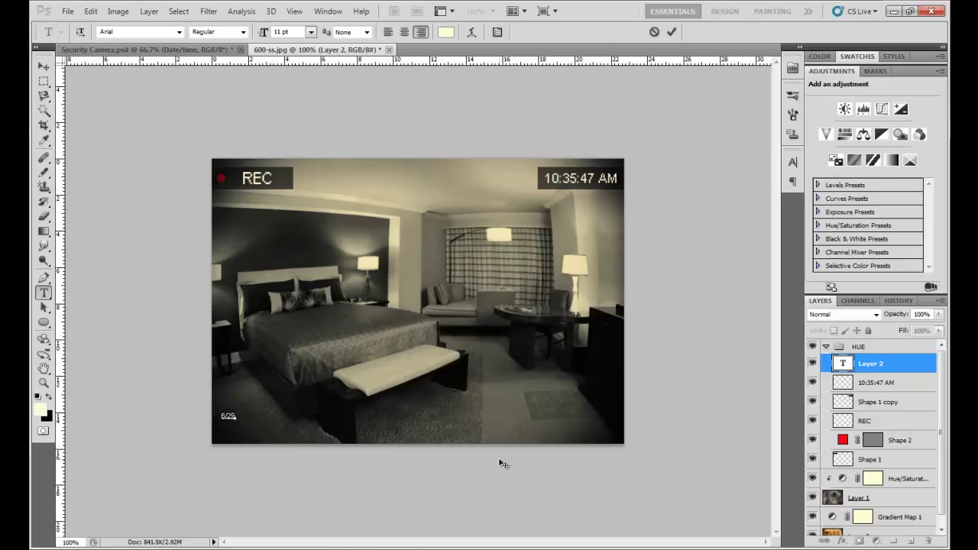
text(011)
click(44, 66)
- Scale the date text to about 207% and move it to the photo's lower-right corner
key(ctrl+t)
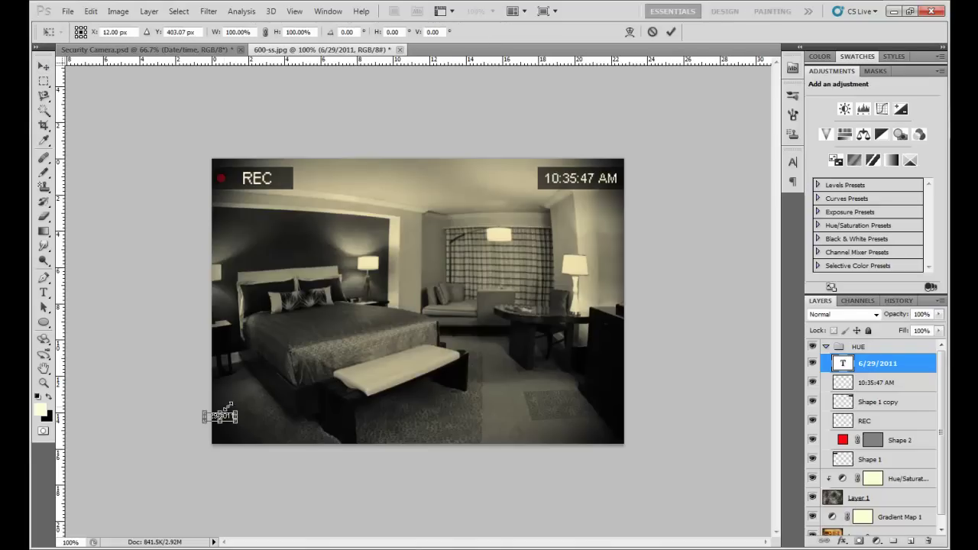
drag(239, 410, 570, 431)
key(ctrl+z)
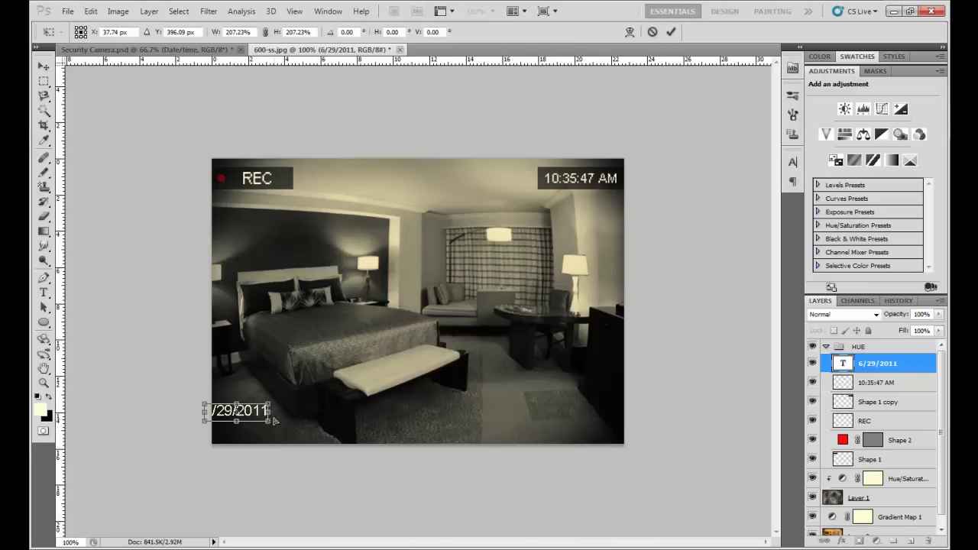
key(ctrl+z)
key(ctrl+z)
key(ctrl+z)
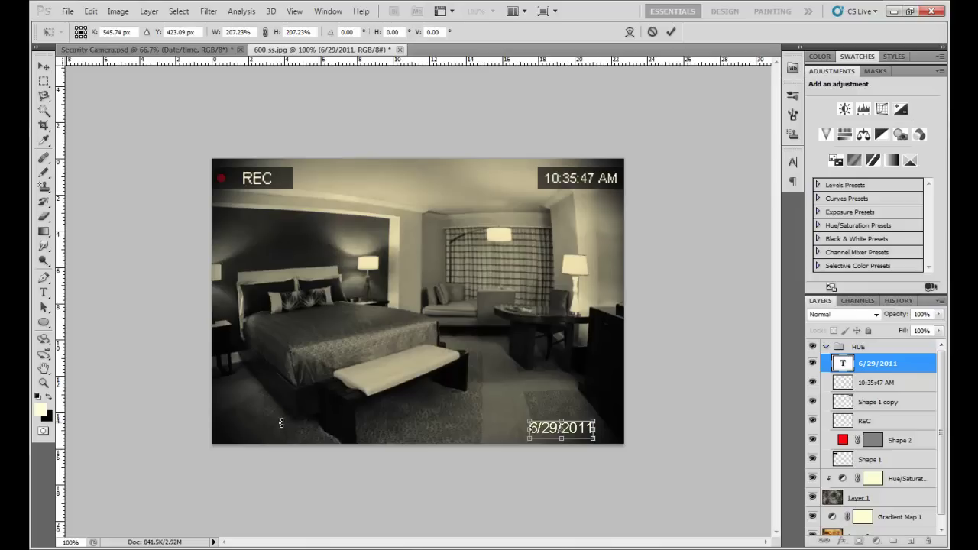
click(44, 67)
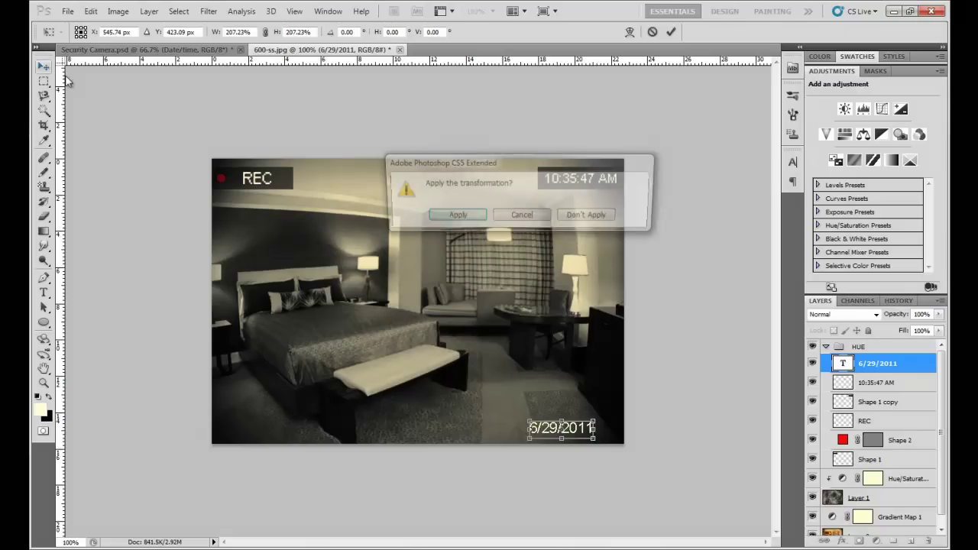
click(453, 219)
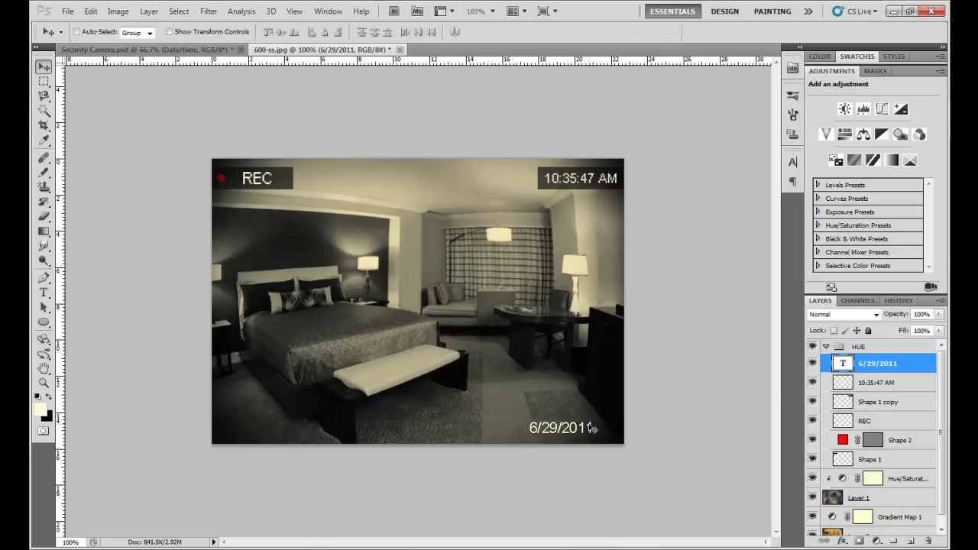
- Shrink the date text to about 47% and apply the transformation
key(ctrl+t)
drag(597, 422, 562, 429)
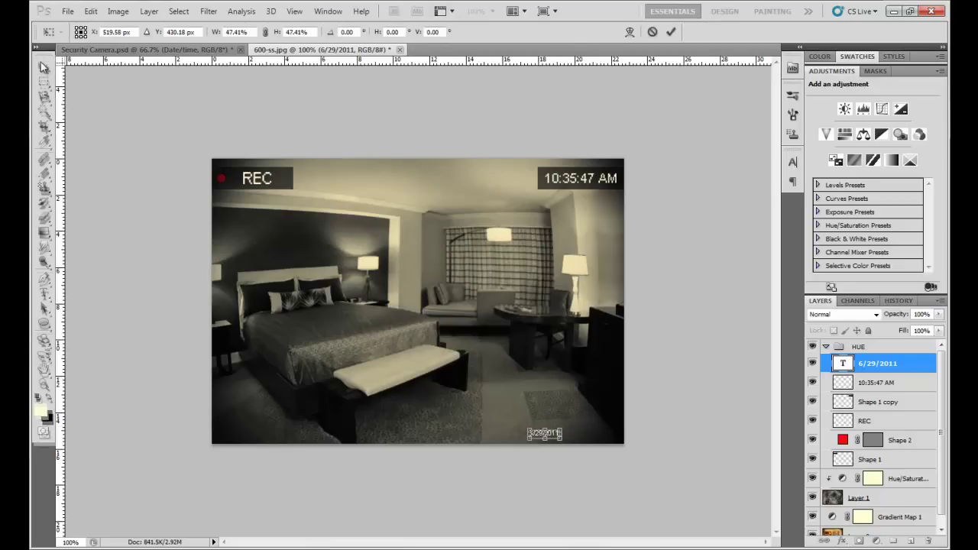
click(44, 67)
click(455, 217)
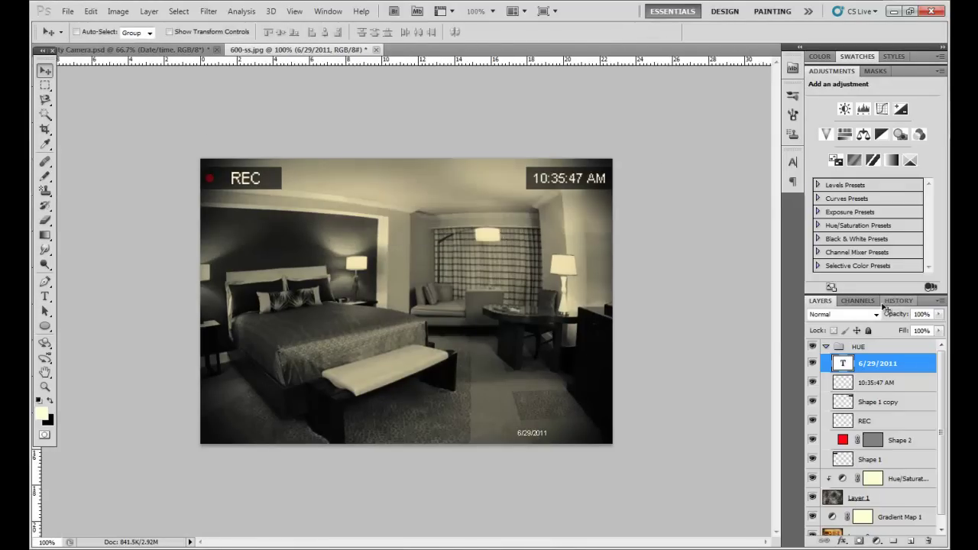
mouse_move(45, 57)
mouse_down()
mouse_move(46, 72)
mouse_move(194, 122)
mouse_move(55, 52)
mouse_up()
click(37, 47)
- Rasterize the 6/29/2011 text, scale it to about 250% and nudge it closer to the photo's lower edge
right_click(877, 370)
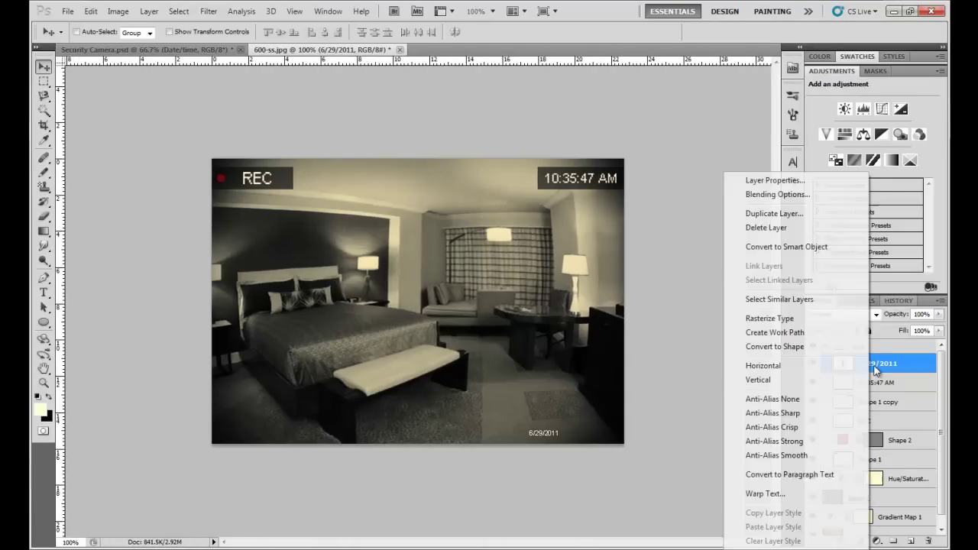
click(770, 318)
key(ctrl+t)
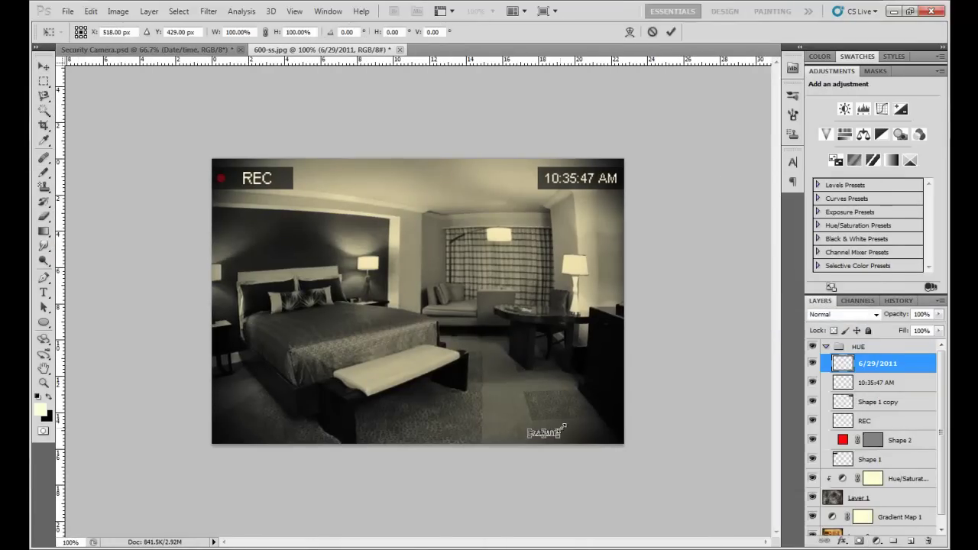
drag(564, 426, 604, 415)
click(44, 66)
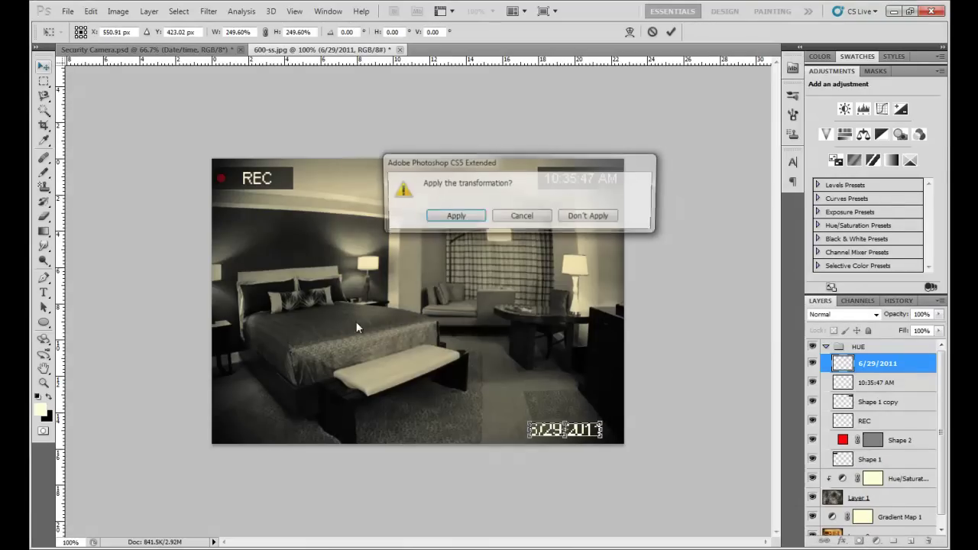
click(451, 216)
drag(587, 432, 581, 436)
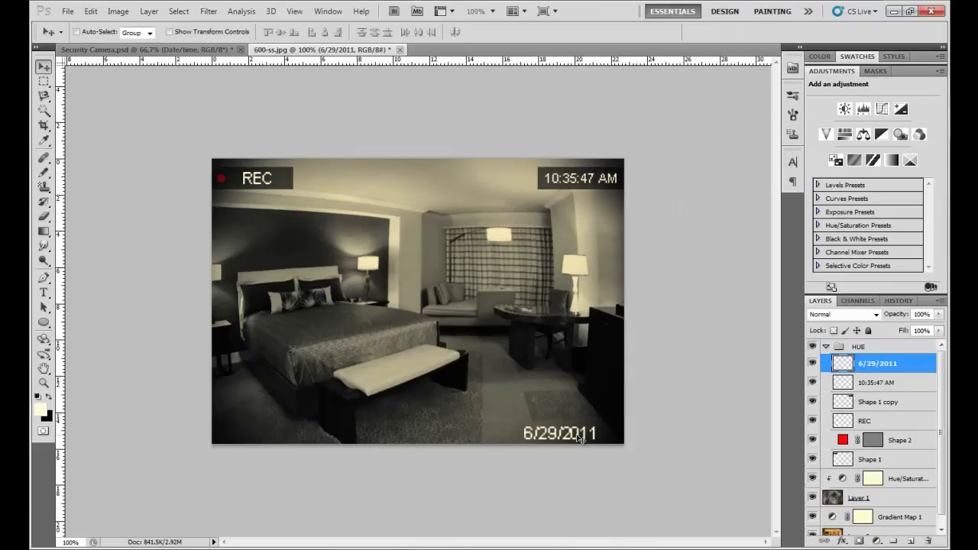
- Compare the edited 600-ss.jpg photo with the Security Camera.psd reference image
click(214, 50)
key(ctrl+Tab)
key(ctrl+Tab)
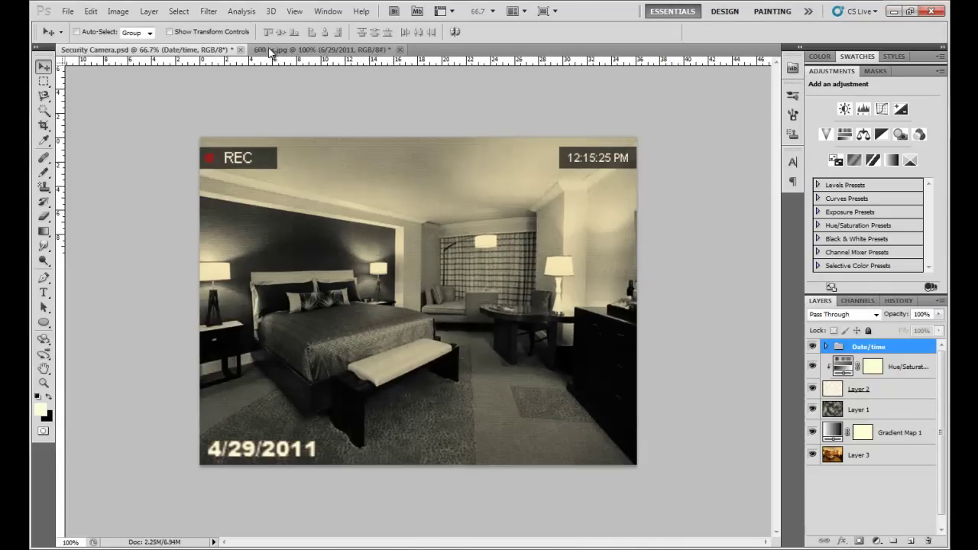
key(ctrl+Tab)
key(ctrl+Tab)
key(ctrl+Tab)
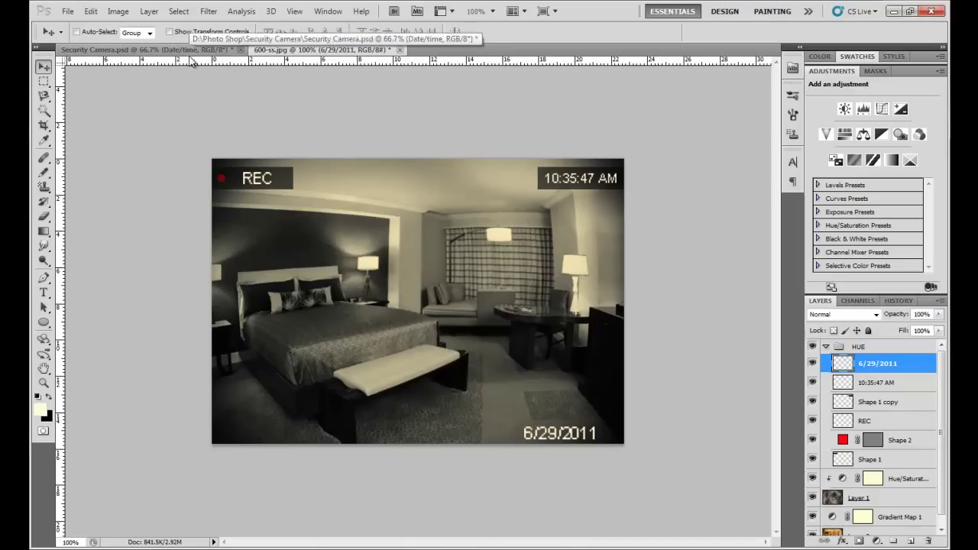
key(ctrl+Tab)
key(ctrl+Tab)
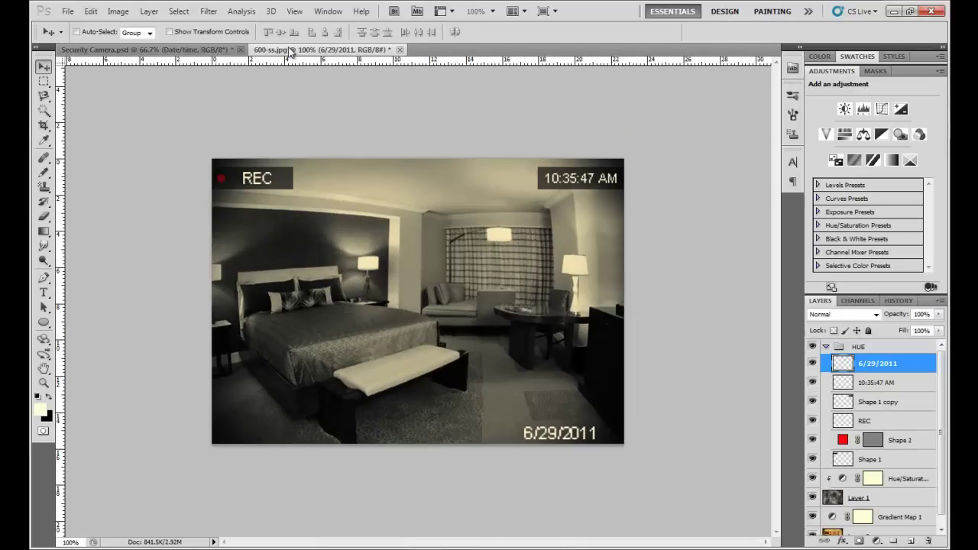
- Collapse the HUE layer group, select Layer 1 and check the result against Security Camera.psd again
click(825, 347)
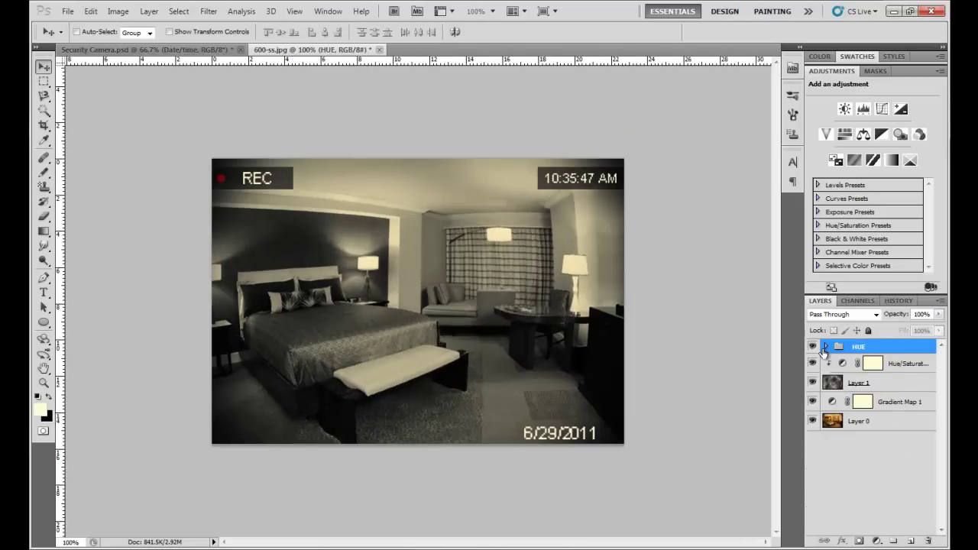
click(894, 365)
click(902, 380)
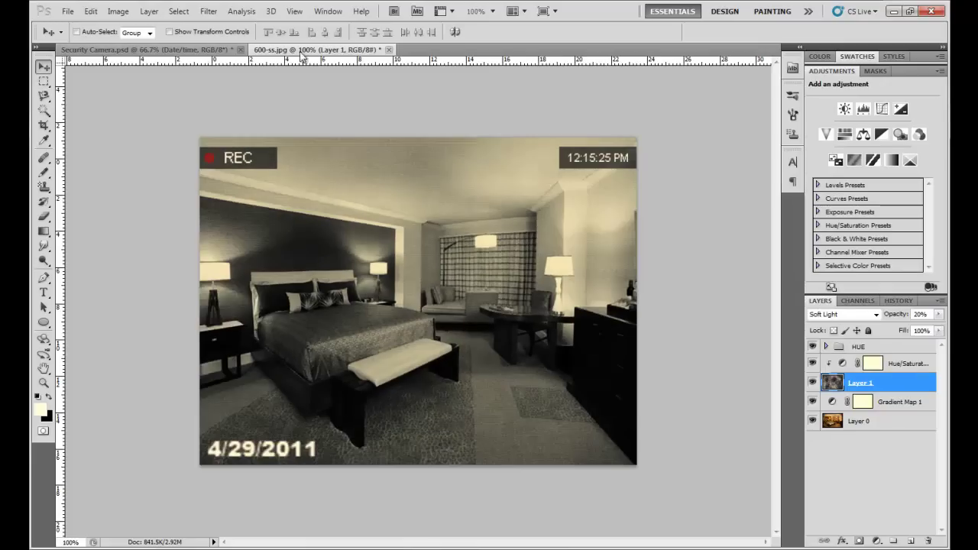
key(ctrl+Tab)
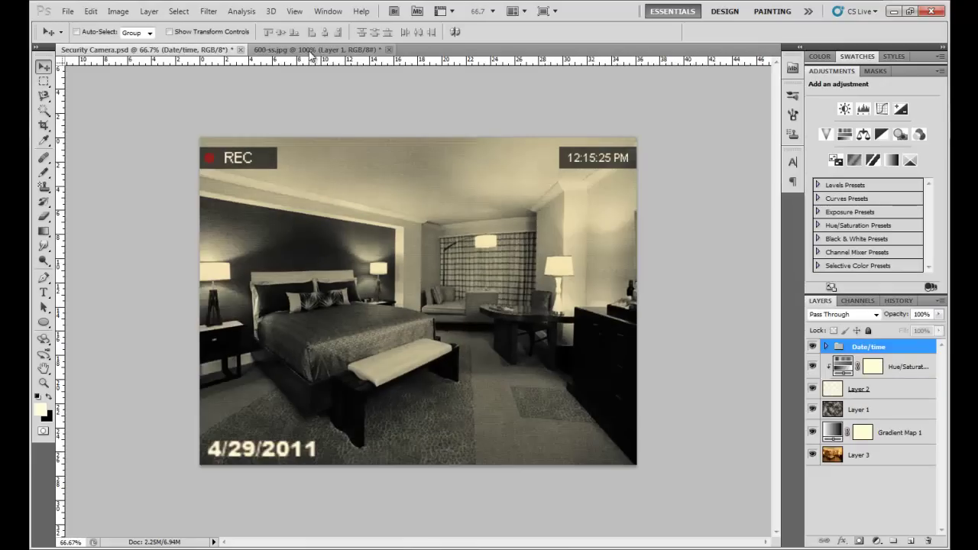
click(313, 50)
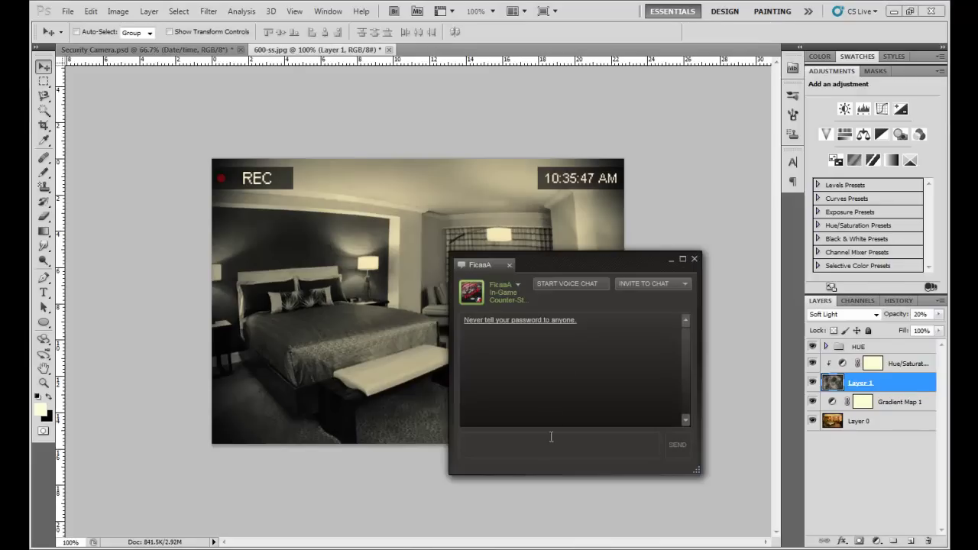
click(671, 261)
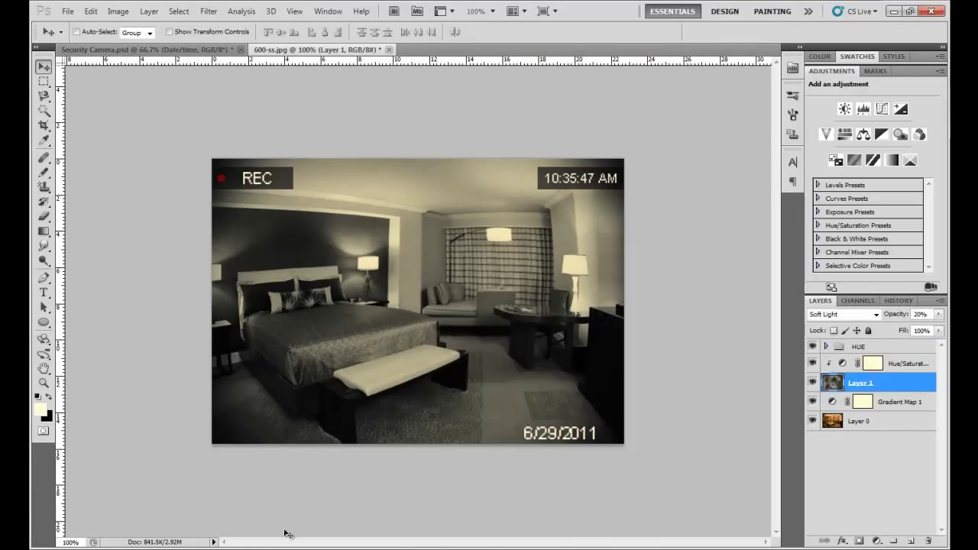
- Inspect the Hue/Saturation adjustment settings, then select the Gradient Map 1 layer
click(861, 454)
click(919, 386)
click(906, 366)
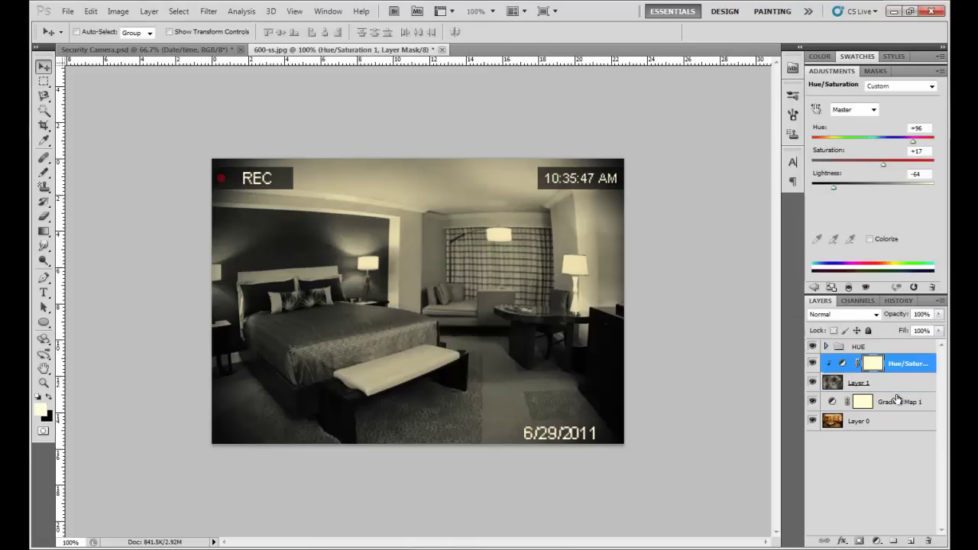
click(899, 401)
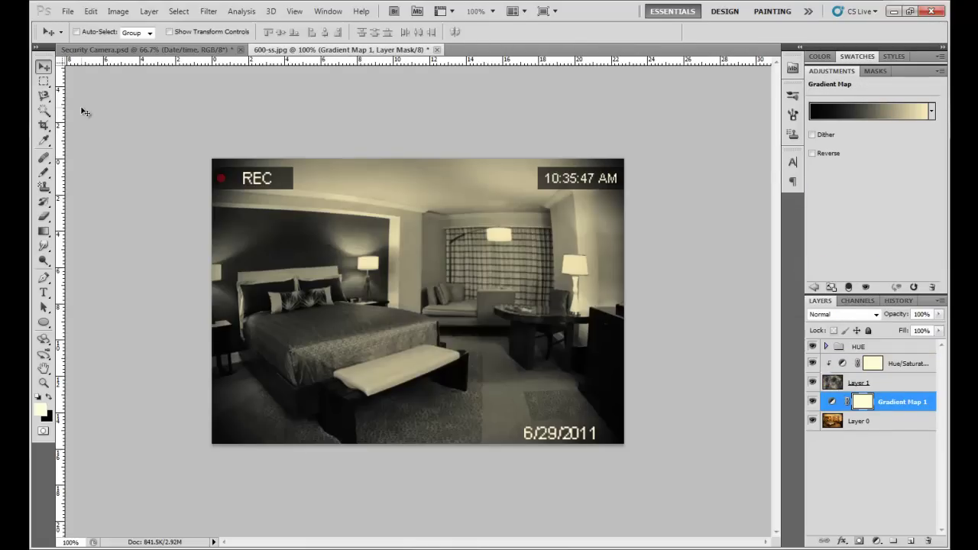
- Create a new 4 × 4 pixel document with transparent background contents
key(ctrl+n)
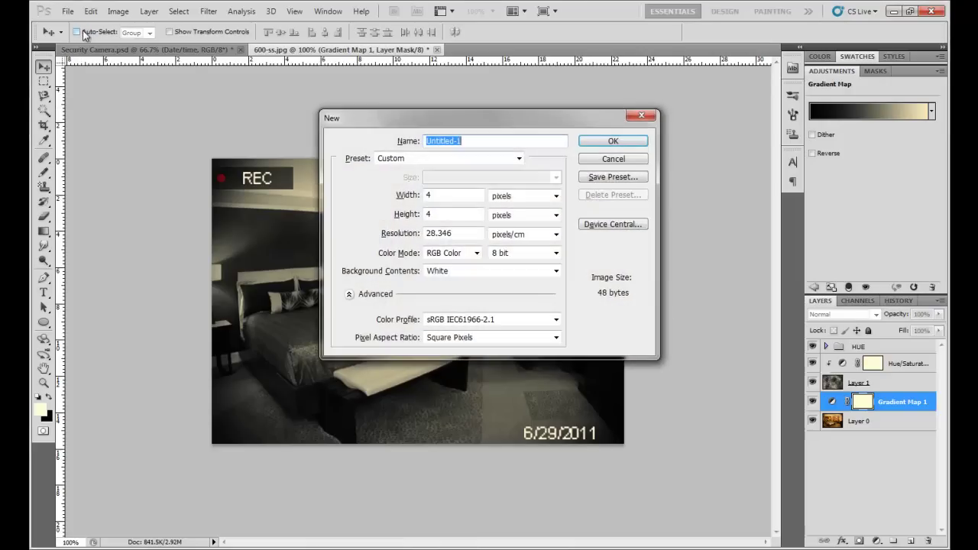
click(449, 195)
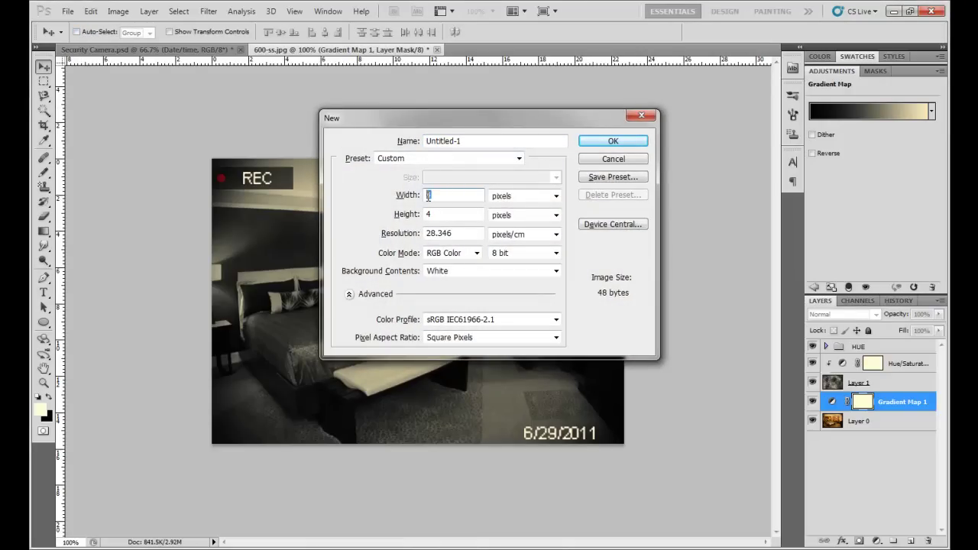
key(Tab)
click(473, 271)
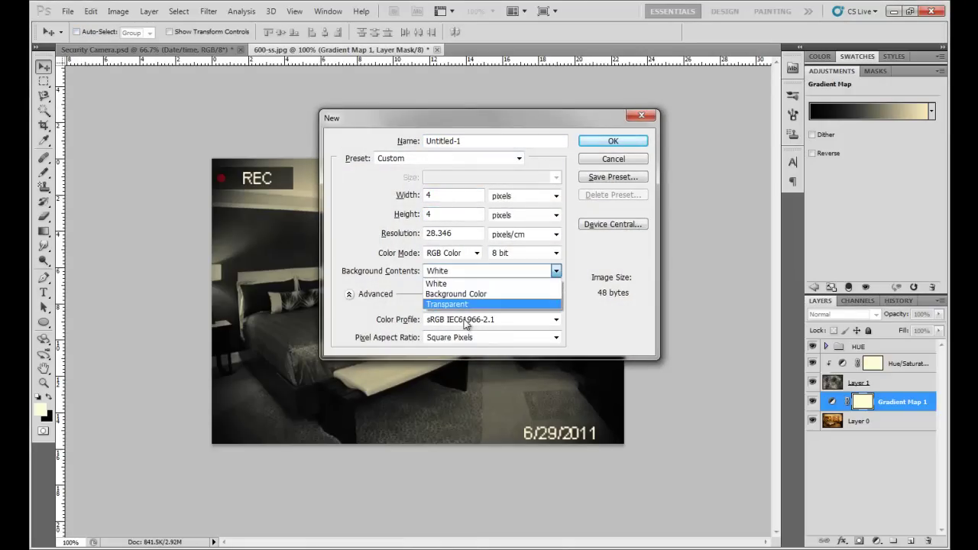
click(458, 305)
click(613, 143)
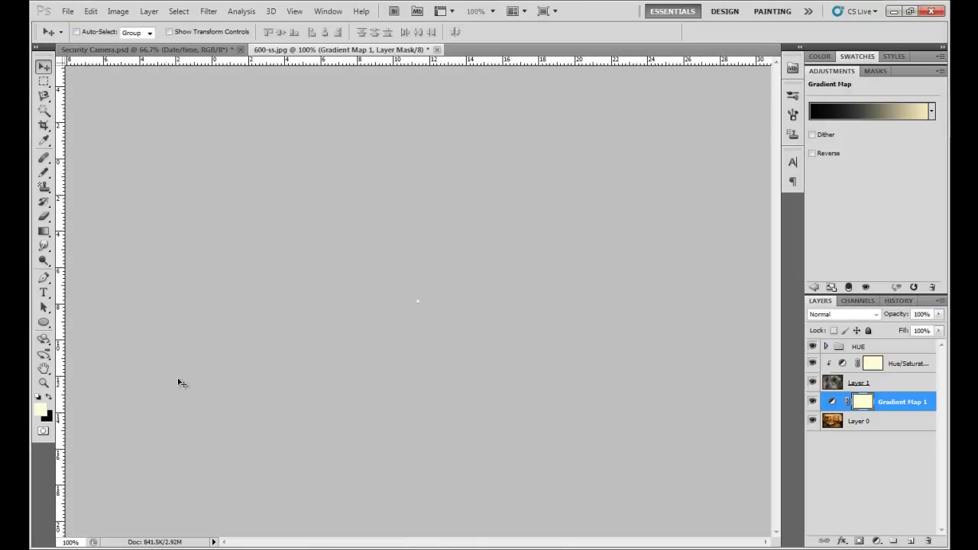
- Paint the upper half of the 4 × 4 pixel canvas pale yellow with the 1-pixel Pencil tool
click(44, 383)
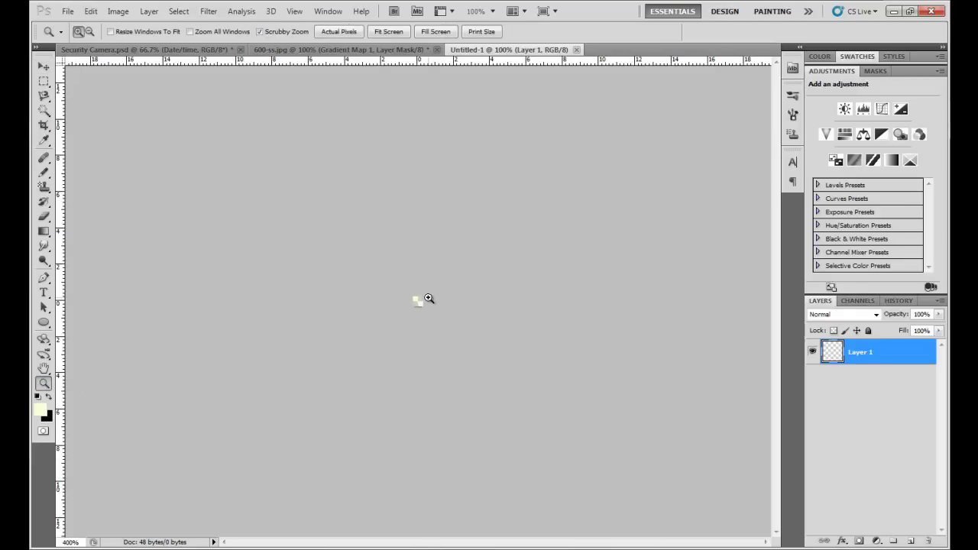
key(ctrl+plus)
key(ctrl+plus)
key(ctrl+plus)
key(ctrl+plus)
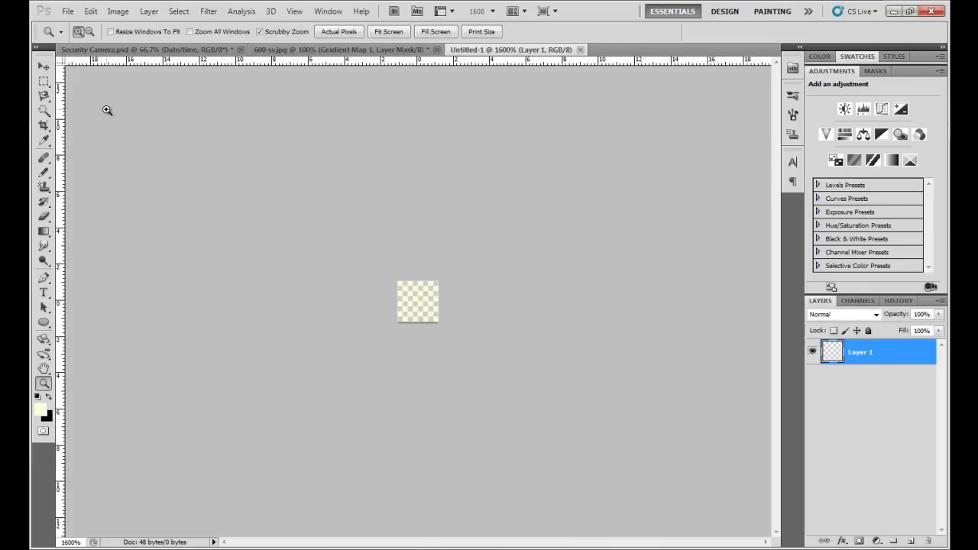
click(43, 172)
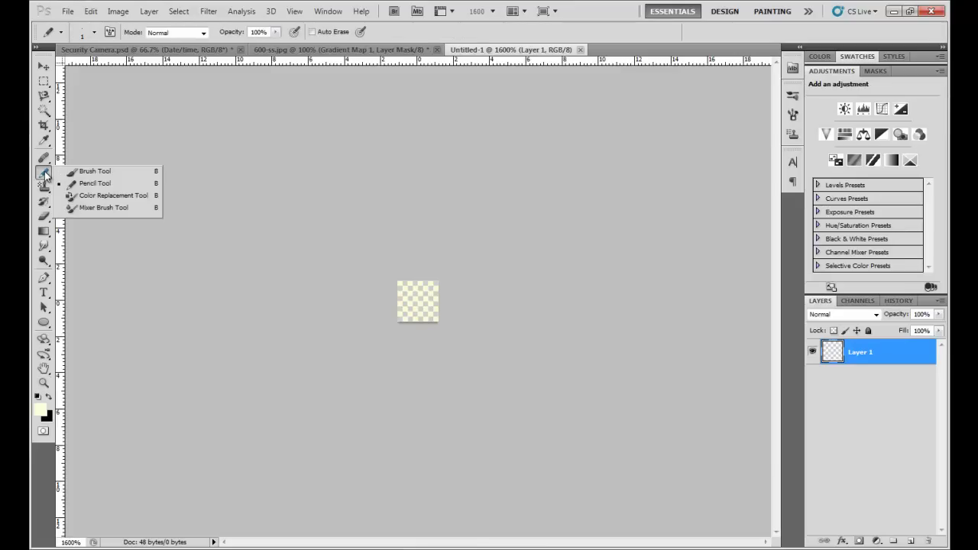
click(87, 188)
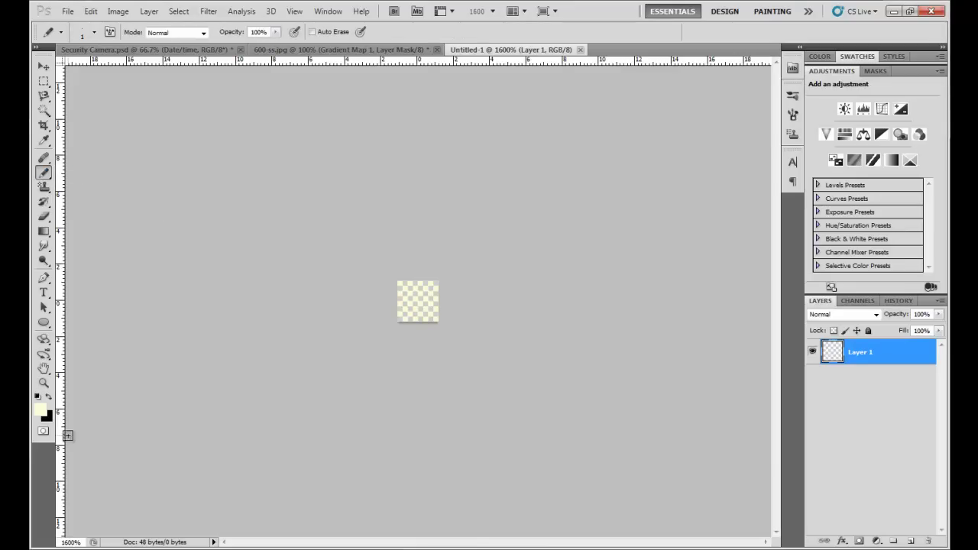
mouse_move(406, 284)
mouse_down()
mouse_move(393, 292)
mouse_move(589, 308)
mouse_up()
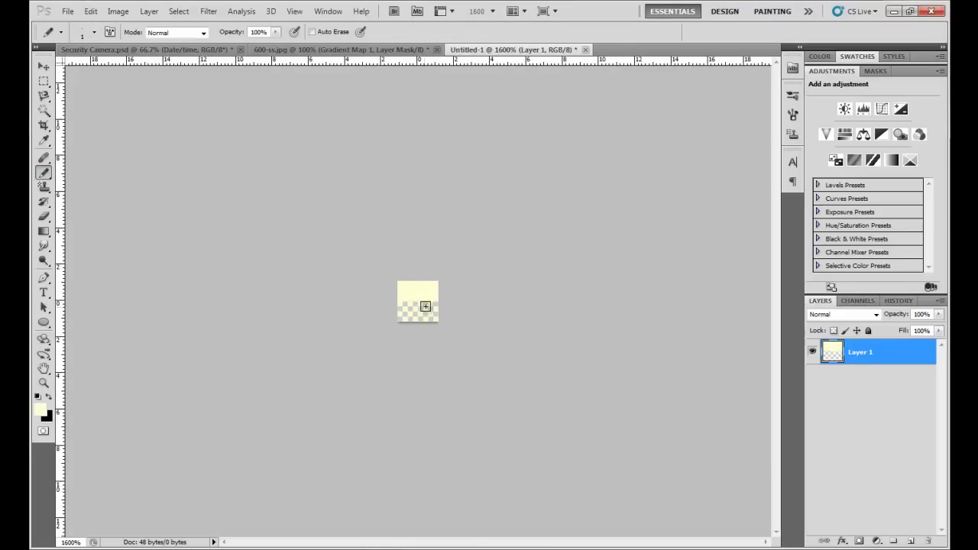
- Define the half-filled canvas as a pattern and close Untitled-1 without saving it
click(90, 11)
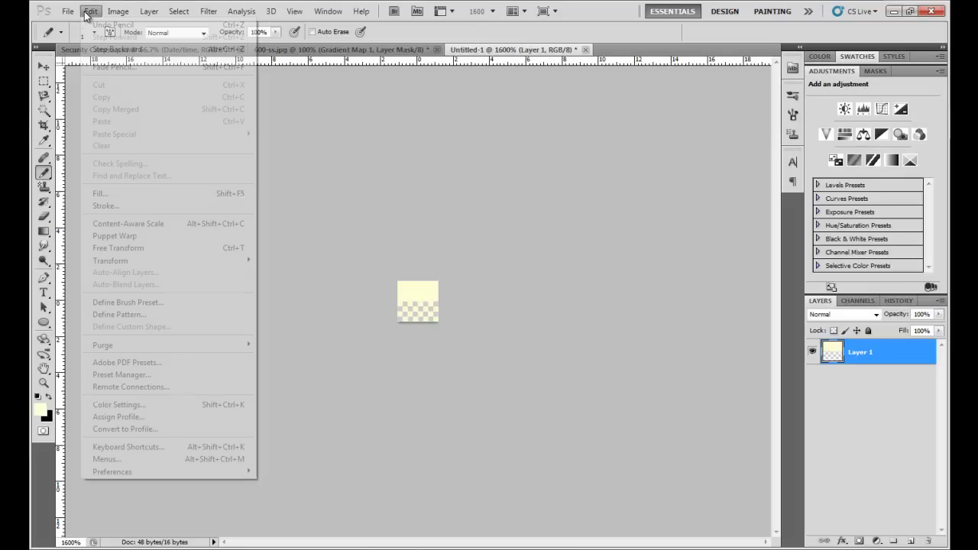
click(142, 315)
click(616, 191)
click(586, 50)
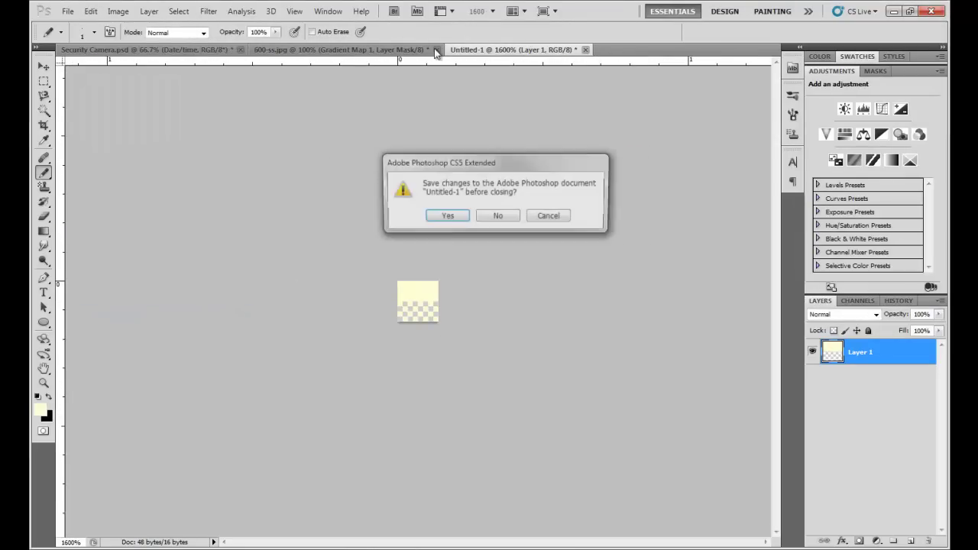
click(498, 217)
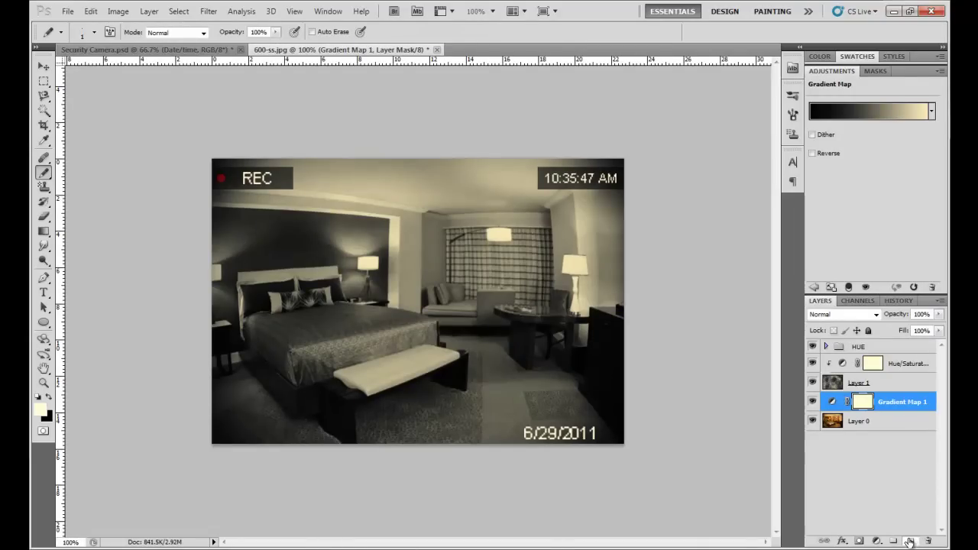
- Add a new empty layer directly above Layer 1, below the Hue/Saturation adjustment
click(909, 542)
drag(871, 402, 850, 383)
right_click(846, 389)
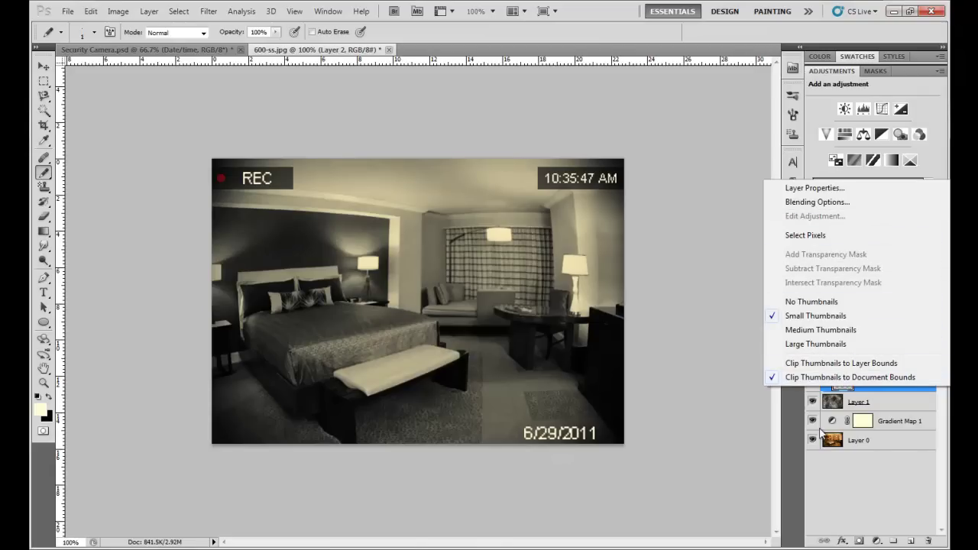
click(882, 393)
- Release Layer 2's clipping mask and try clipping the Hue/Saturation adjustment to it
right_click(890, 384)
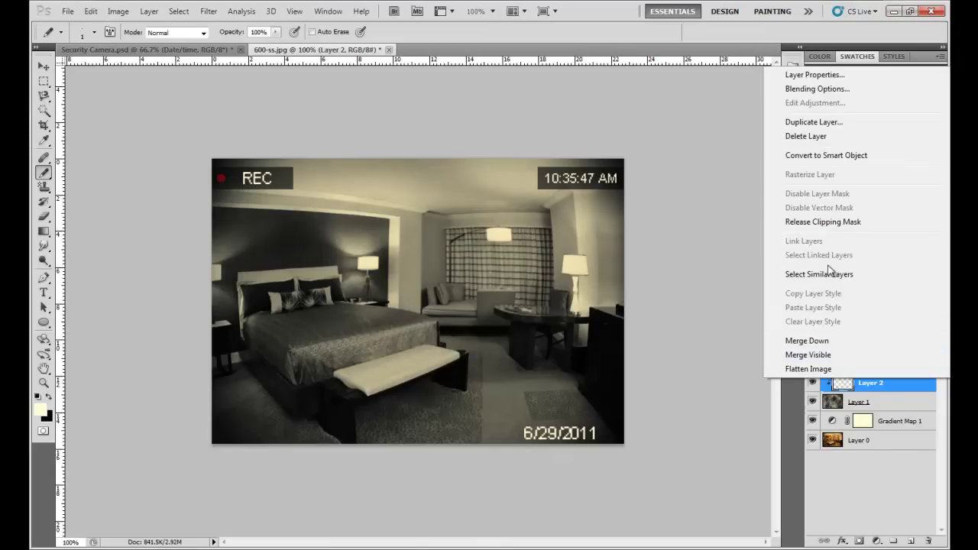
click(841, 227)
right_click(863, 373)
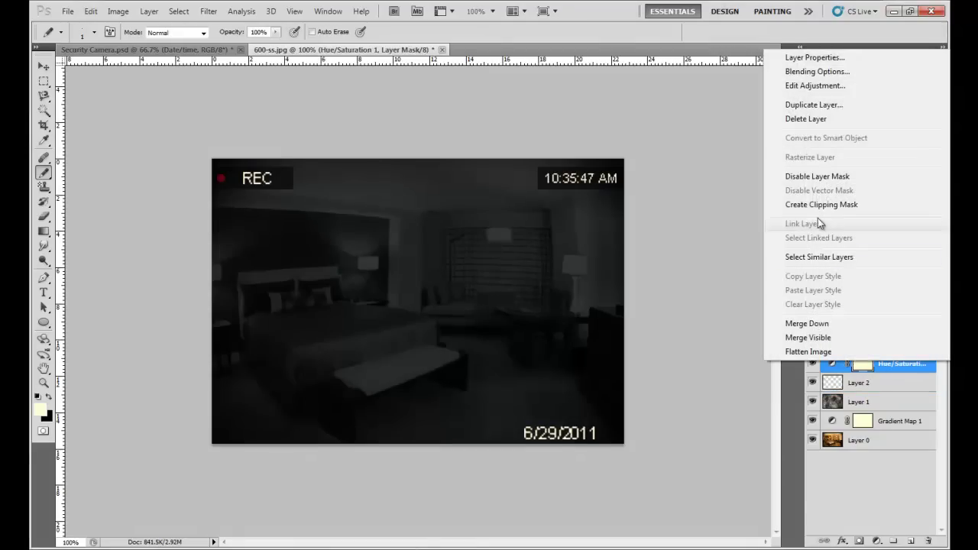
click(826, 205)
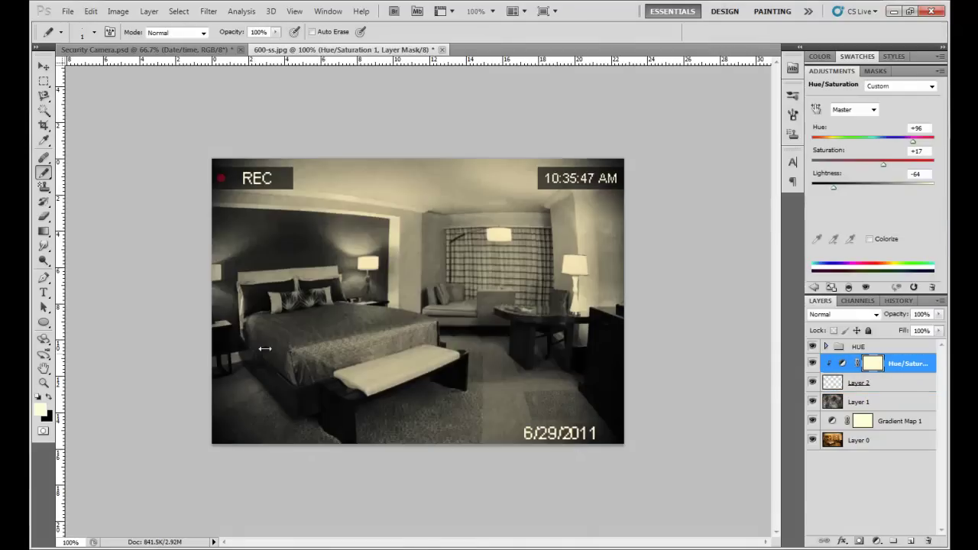
- Set up the Pattern Stamp tool with the pale yellow half-filled pattern, after trying the dark checkered pattern on the Hue/Saturation mask
click(44, 187)
mouse_move(44, 187)
mouse_down()
mouse_move(81, 190)
mouse_move(44, 192)
mouse_move(83, 205)
mouse_up()
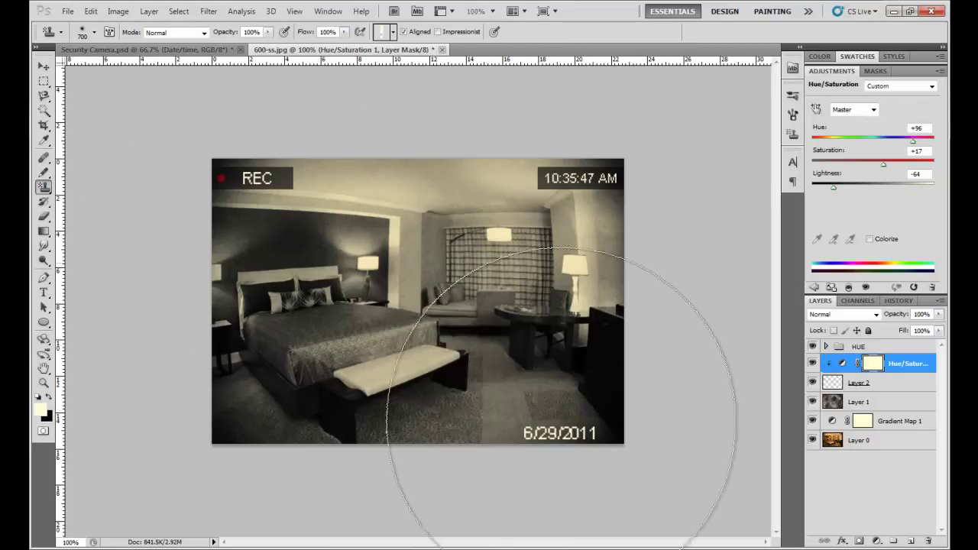
click(394, 34)
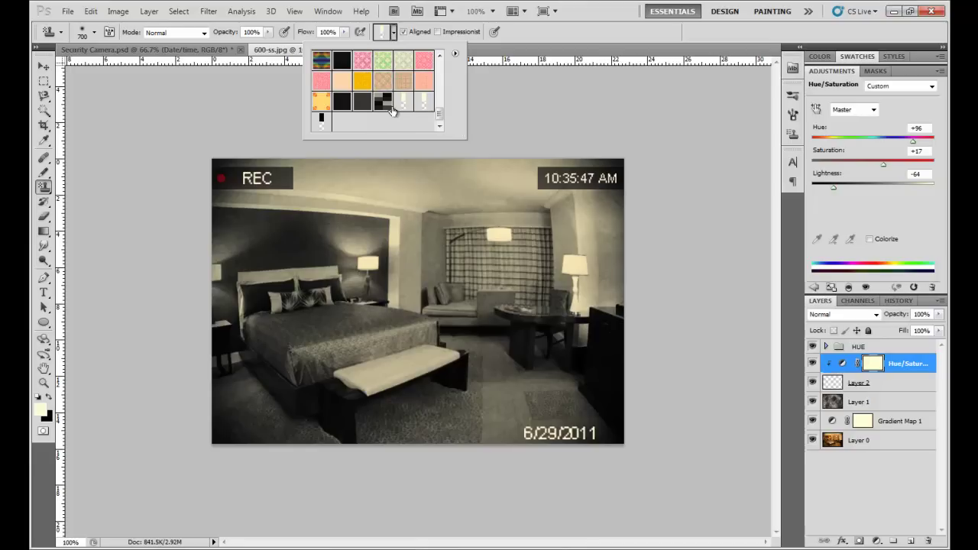
click(388, 100)
click(344, 272)
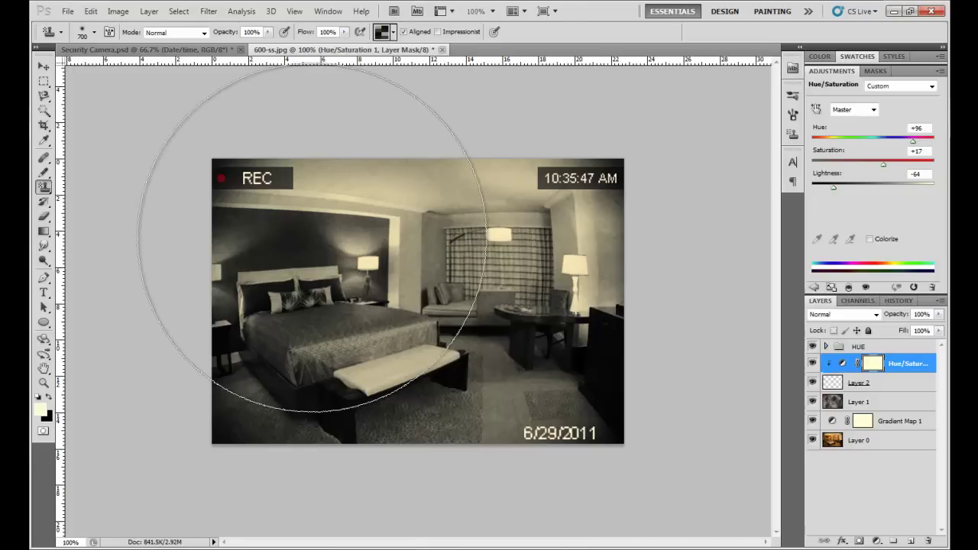
click(393, 34)
click(422, 105)
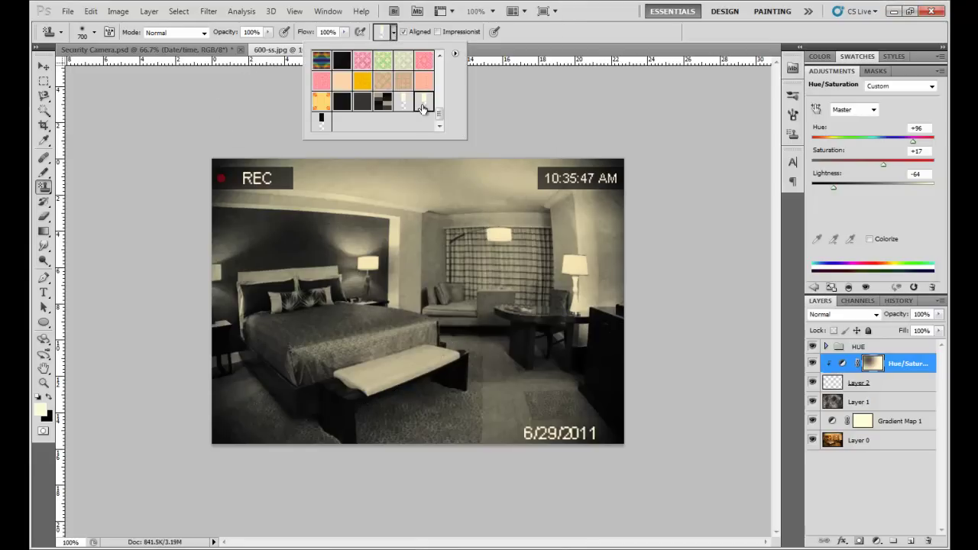
click(541, 67)
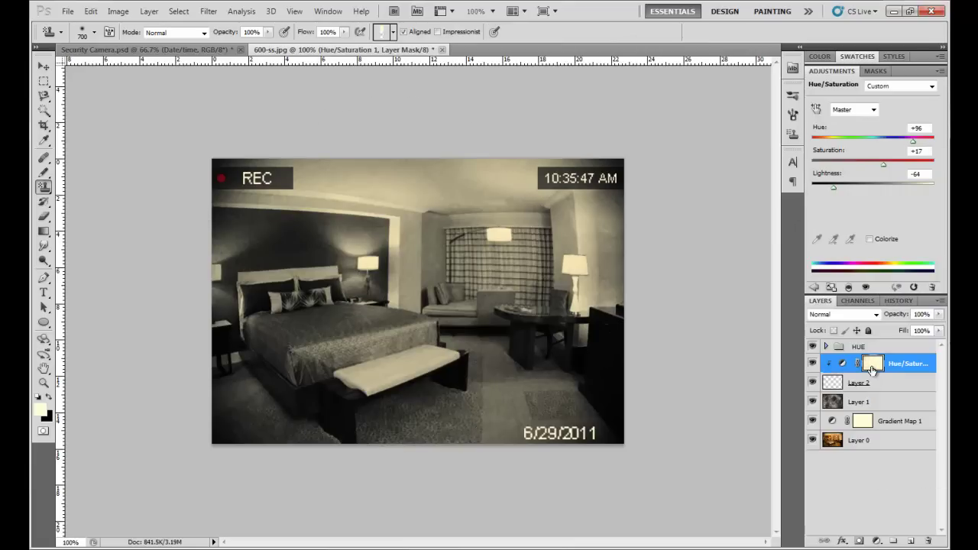
- Release the clipping mask on Layer 2 and clip the Hue/Saturation adjustment layer to Layer 2
click(906, 376)
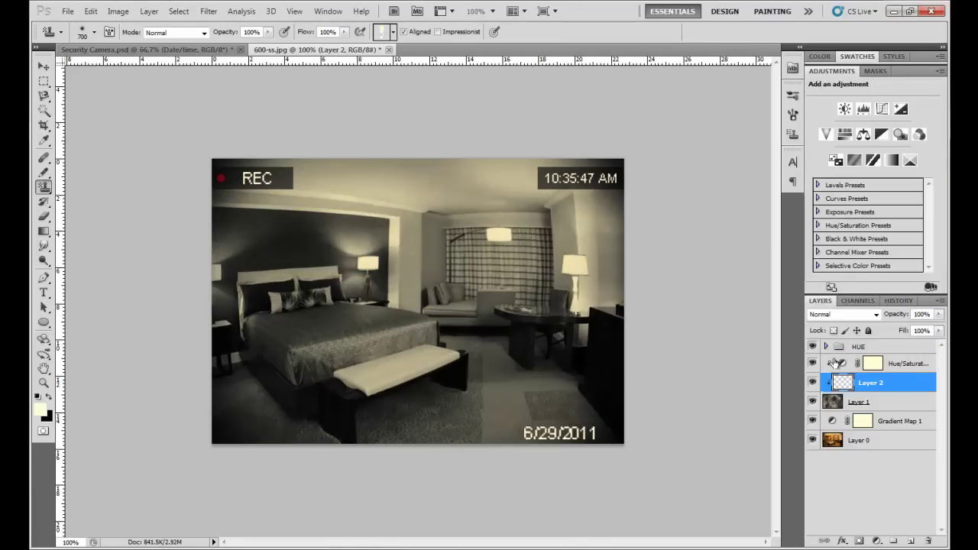
right_click(883, 383)
click(849, 283)
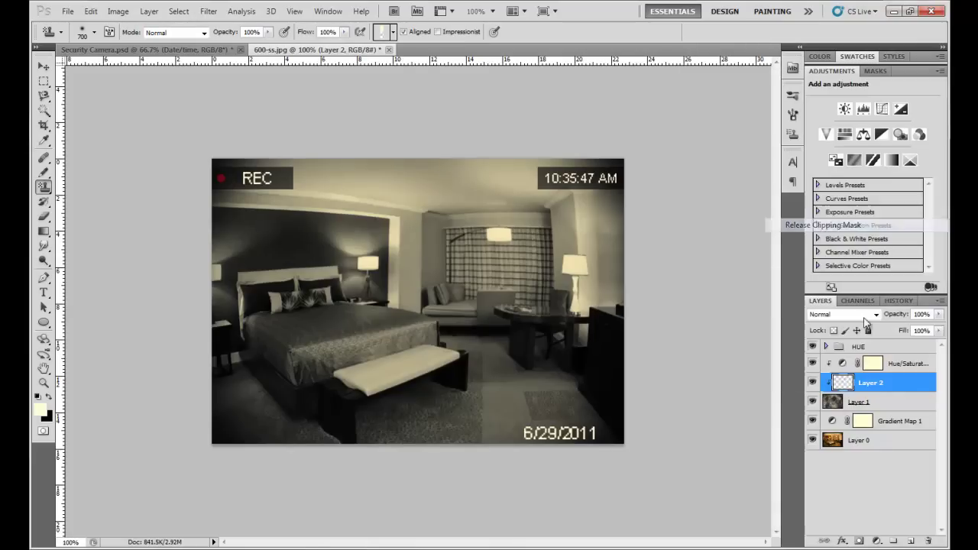
right_click(890, 364)
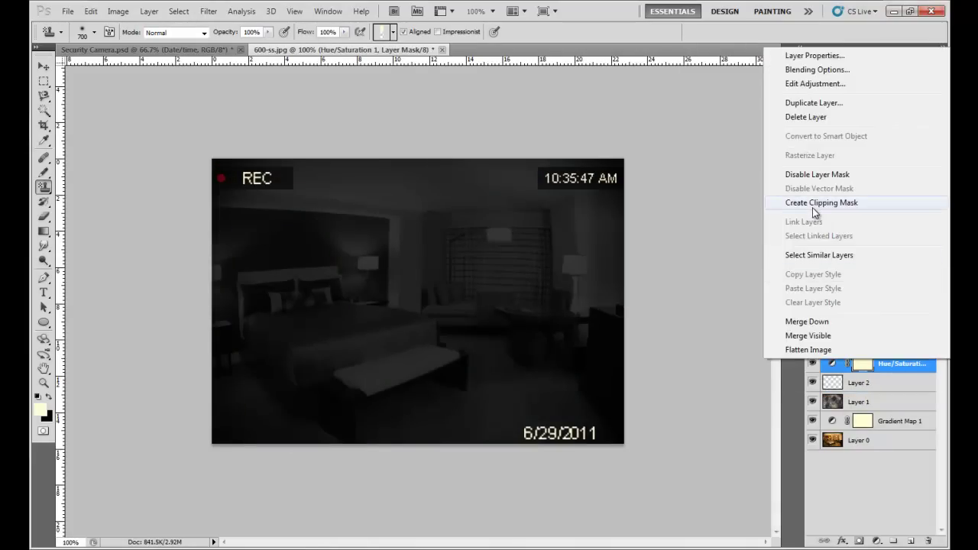
click(813, 203)
- Stamp the pale yellow line pattern across the whole photo on Layer 2 and hide the Hue/Saturation adjustment
click(883, 384)
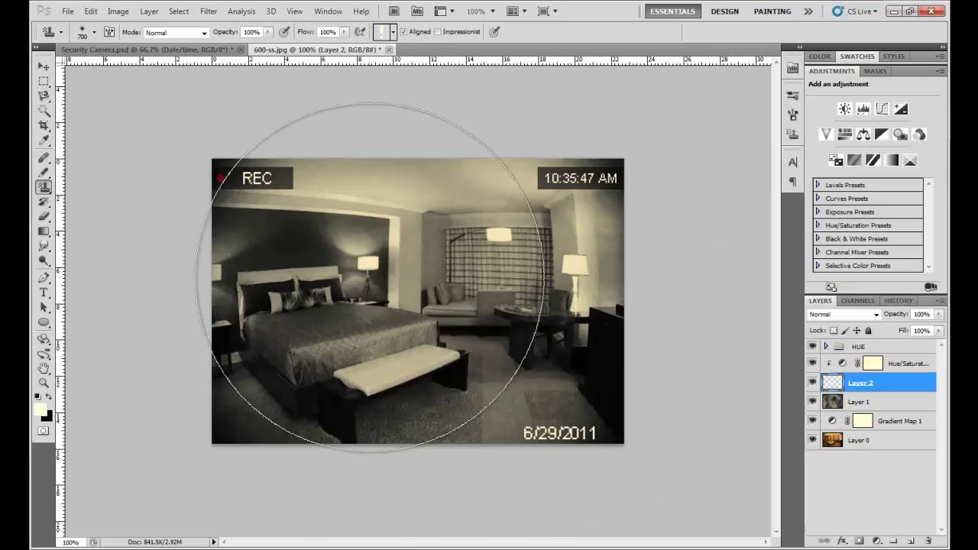
mouse_move(303, 284)
mouse_down()
mouse_move(251, 283)
mouse_move(473, 273)
mouse_move(298, 272)
mouse_move(255, 294)
mouse_move(631, 279)
mouse_up()
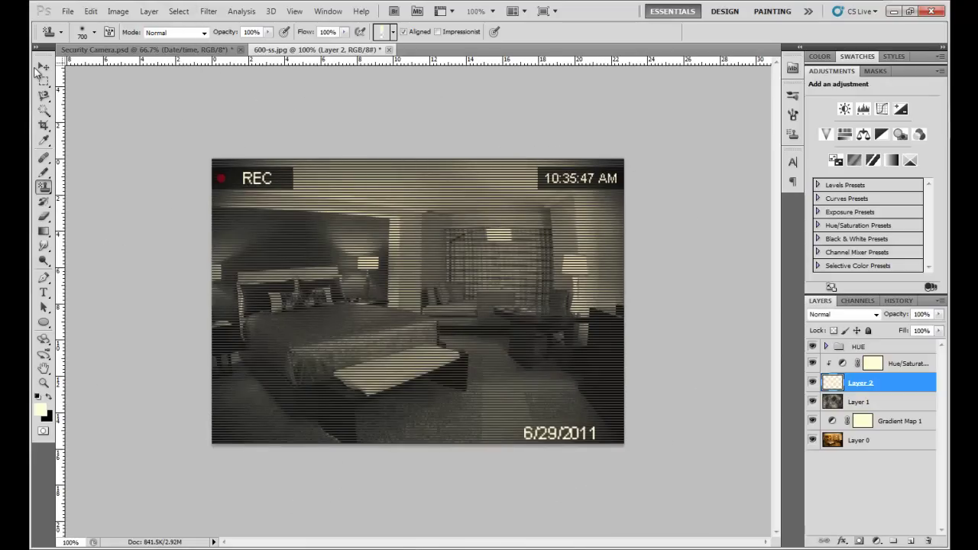
click(814, 364)
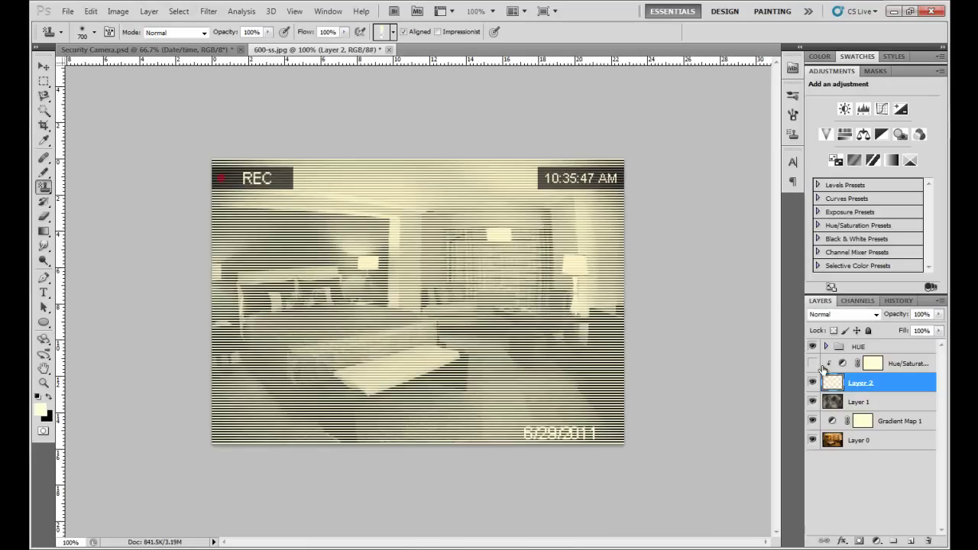
- Set Layer 2's blend mode to Soft Light and its opacity to 50%
click(42, 68)
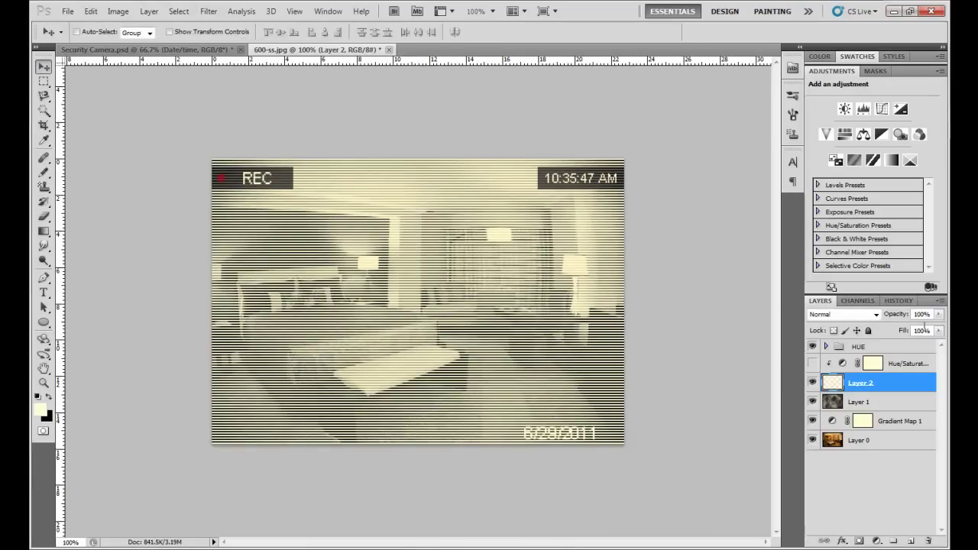
click(856, 314)
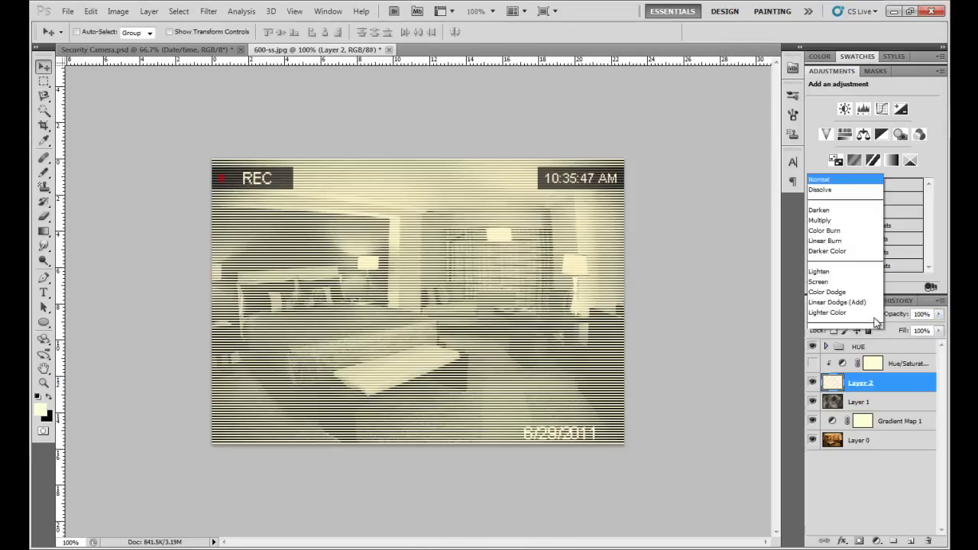
click(823, 170)
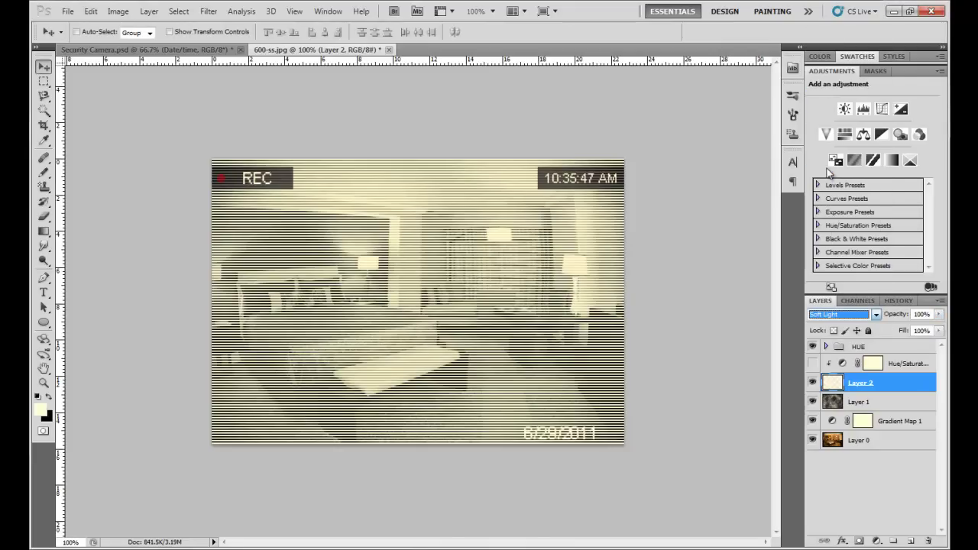
click(923, 315)
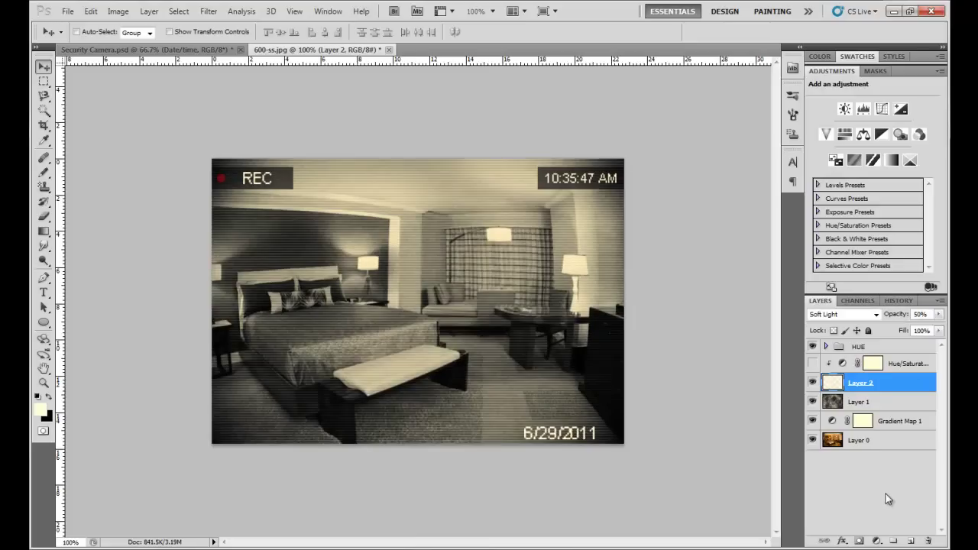
click(886, 494)
- Show the Hue/Saturation adjustment layer again and select Layer 2
click(899, 369)
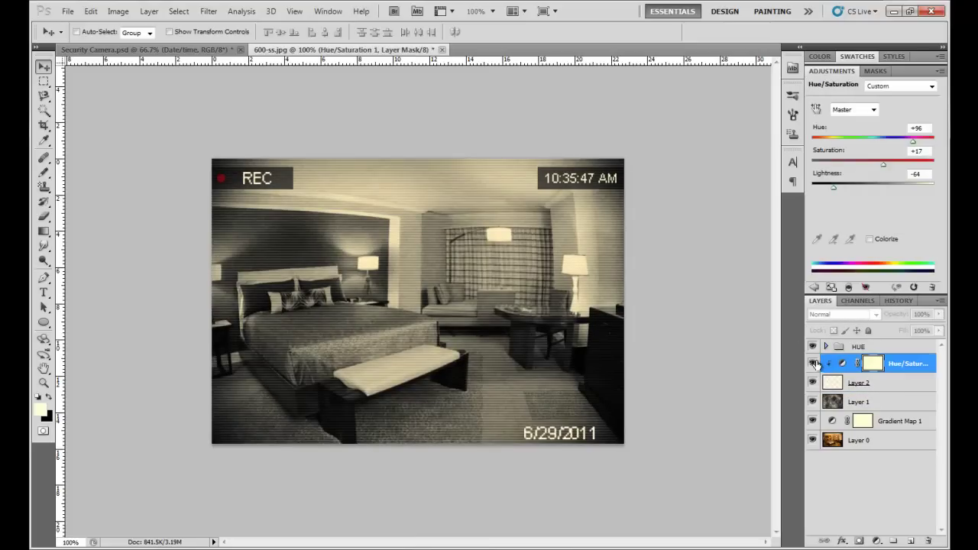
click(814, 364)
click(851, 384)
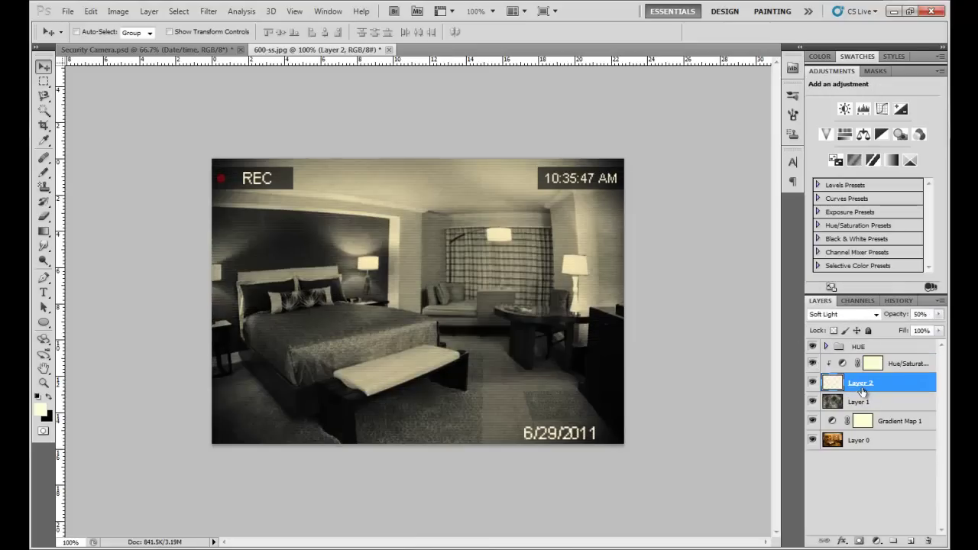